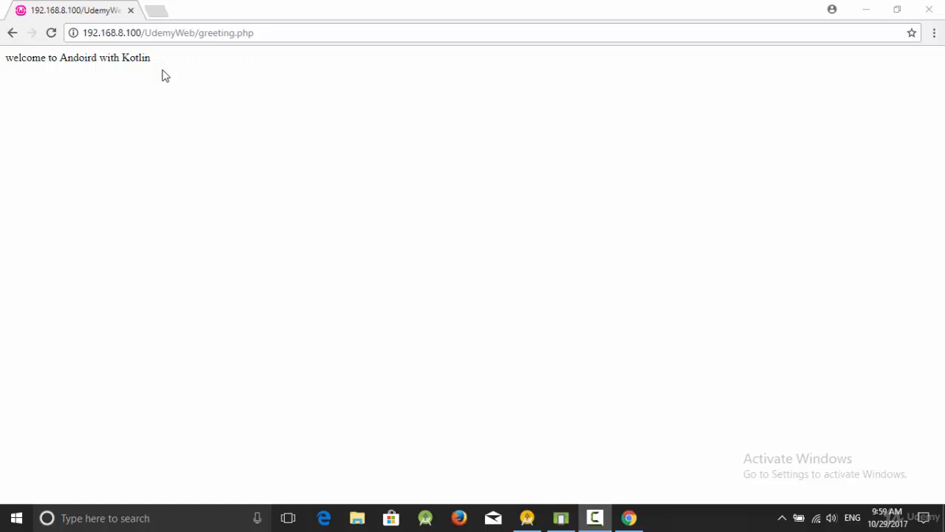
Step: Select the whole greeting.php address in Chrome, then close the browser
{"action": "left_click", "coordinate": [285, 33]}
{"action": "left_click_drag", "start_coordinate": [255, 33], "coordinate": [74, 33]}
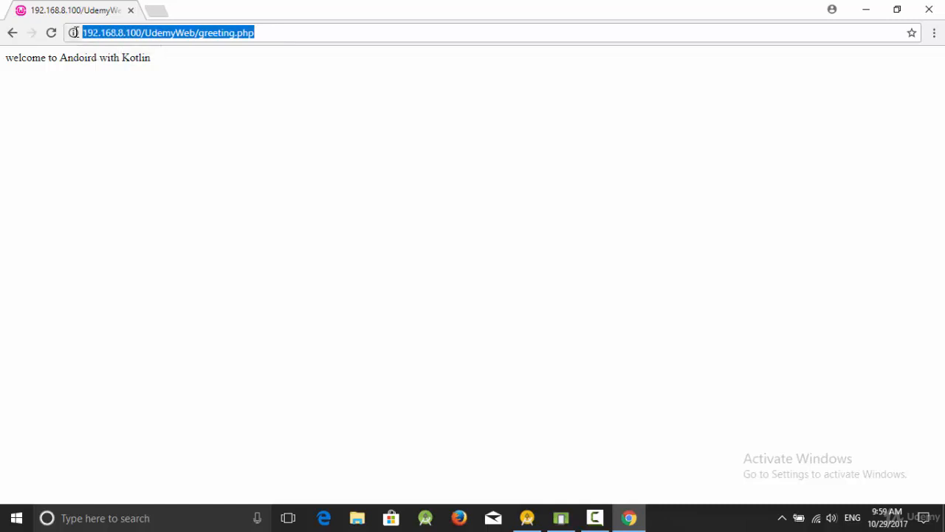
{"action": "left_click", "coordinate": [930, 10]}
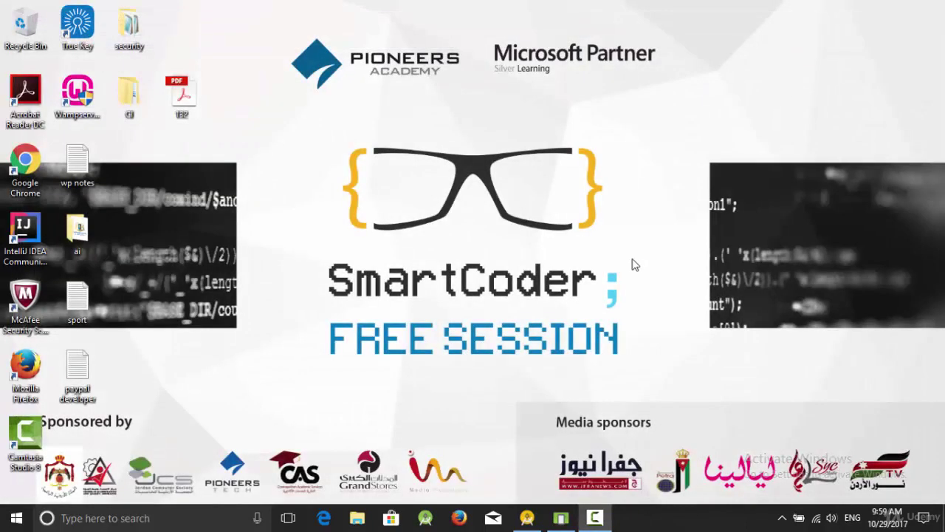
Step: Restore Android Studio and drop a TextView onto activity_main near the top left
{"action": "left_click", "coordinate": [528, 518]}
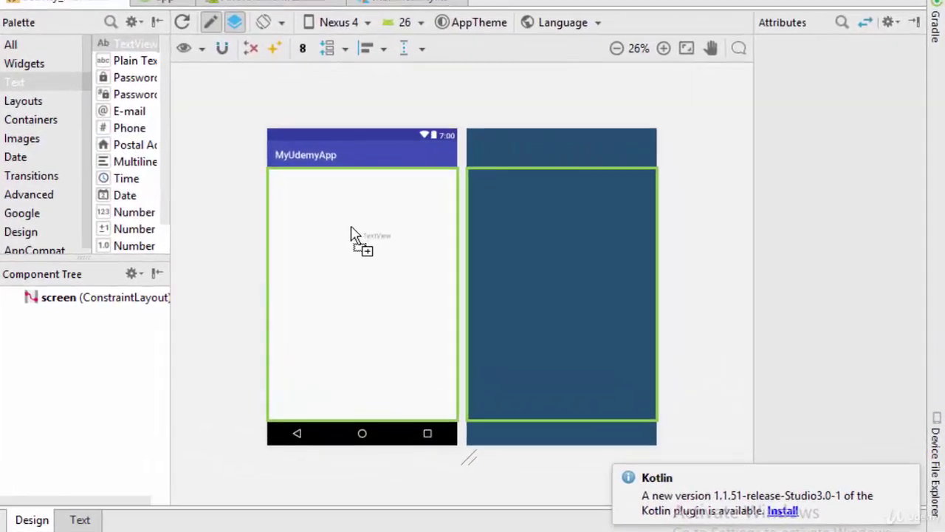
{"action": "left_click_drag", "start_coordinate": [341, 112], "coordinate": [510, 253]}
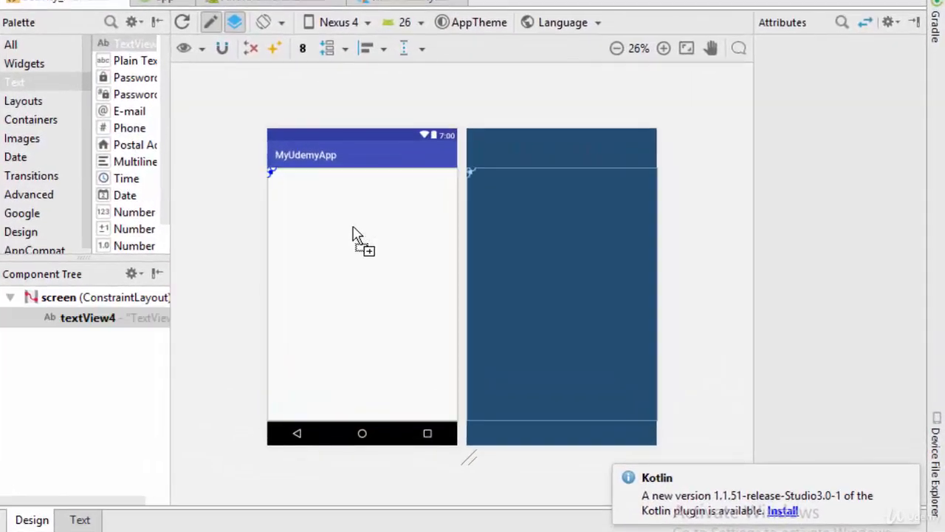
{"action": "mouse_move", "coordinate": [357, 235]}
{"action": "left_mouse_down"}
{"action": "mouse_move", "coordinate": [353, 170]}
{"action": "mouse_move", "coordinate": [347, 199]}
{"action": "mouse_move", "coordinate": [267, 203]}
{"action": "mouse_move", "coordinate": [359, 205]}
{"action": "left_mouse_up"}
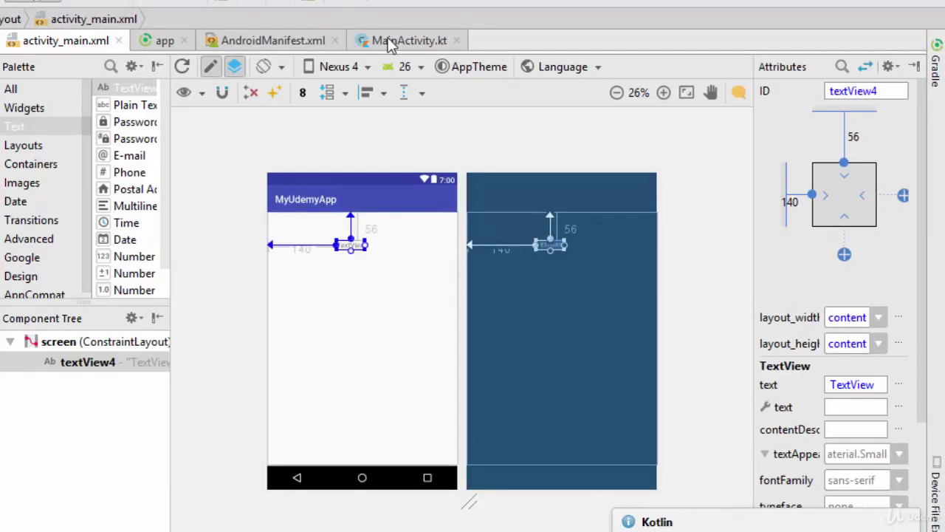
Step: In MainActivity.kt's onCreate, declare var url:String set to the pasted greeting.php address
{"action": "left_click", "coordinate": [398, 40]}
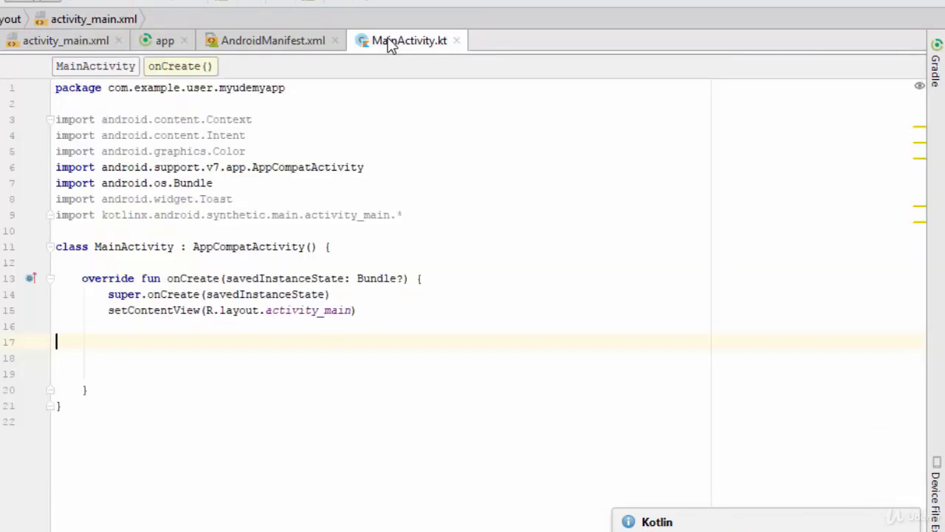
{"action": "key", "text": "Tab"}
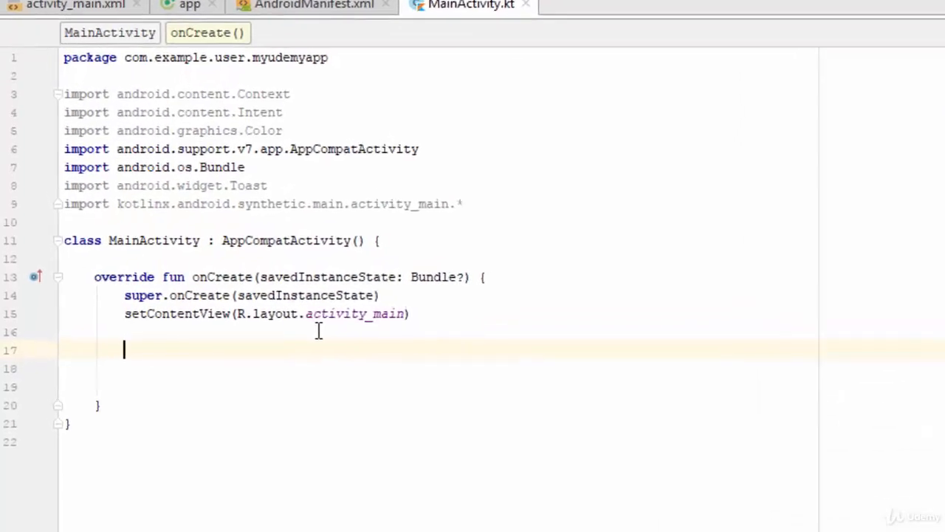
{"action": "type", "text": "var url:String="}
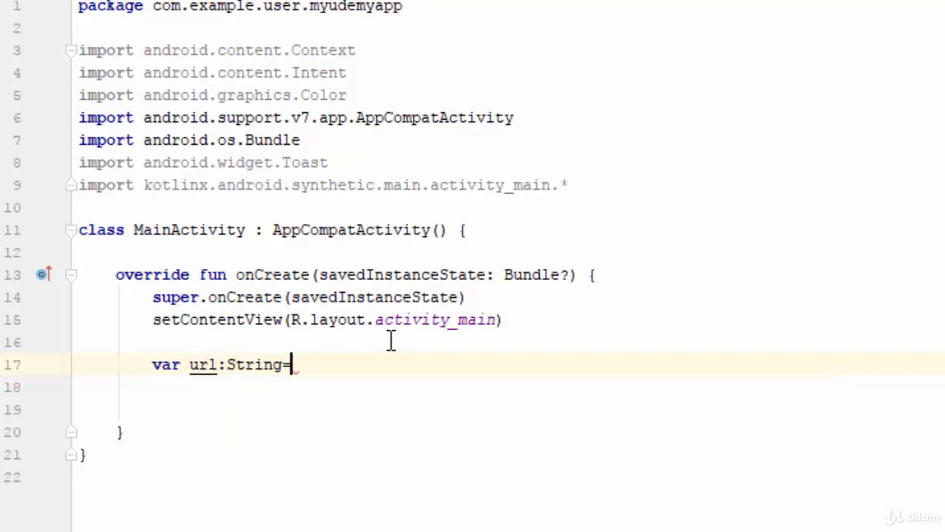
{"action": "type", "text": "\""}
{"action": "type", "text": "http://192.168.8.100/UdemyWeb/greeting.php"}
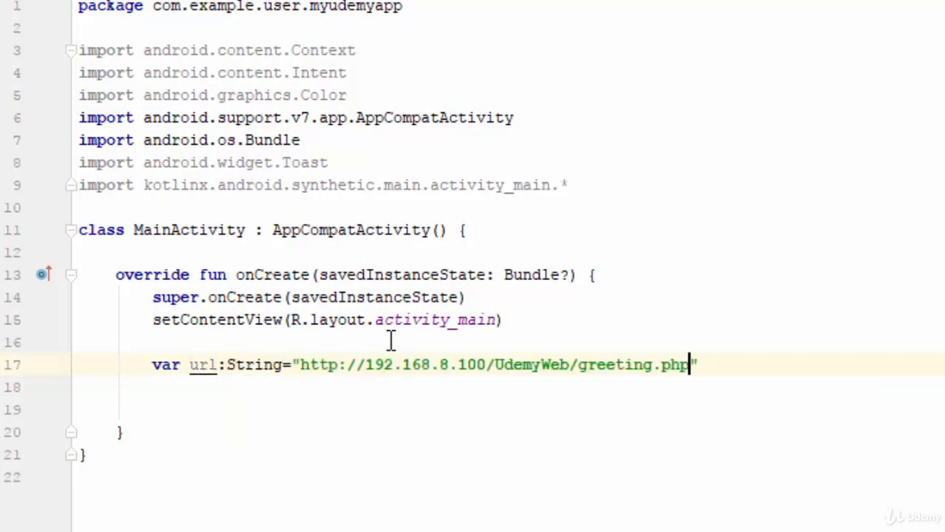
{"action": "key", "text": "End"}
{"action": "key", "text": "Return"}
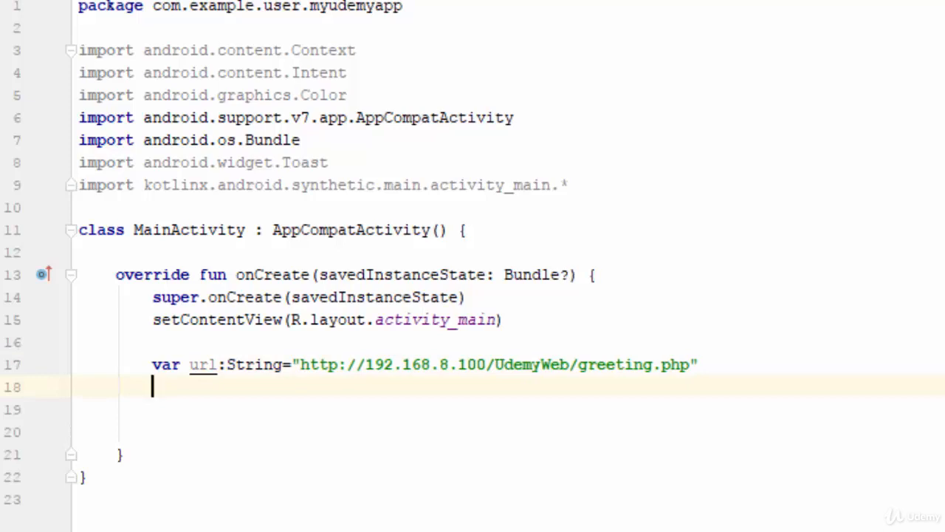
{"action": "key", "text": "Return"}
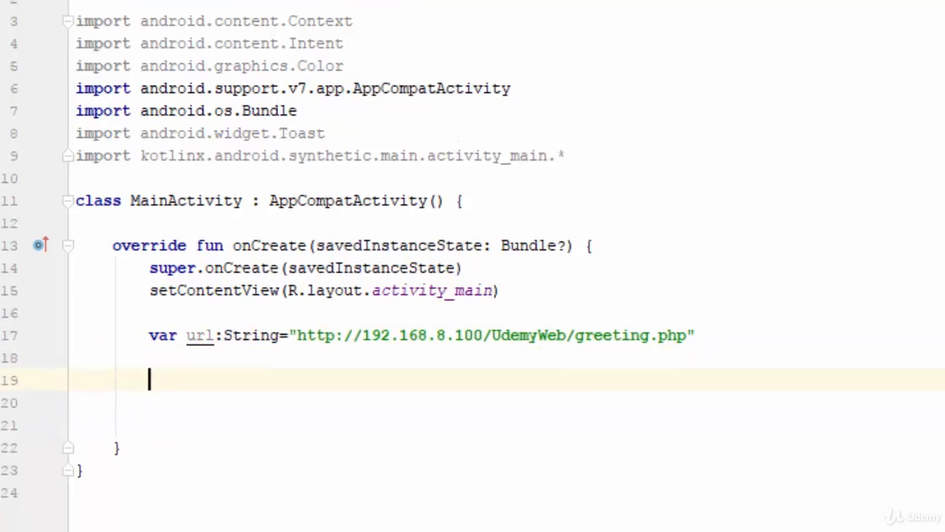
{"action": "type", "text": "var "}
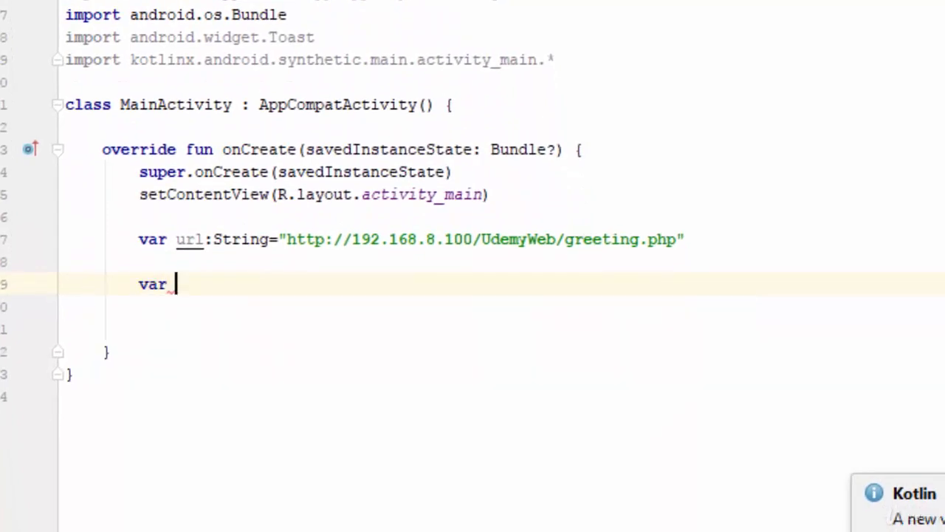
{"action": "type", "text": "rq:Requ"}
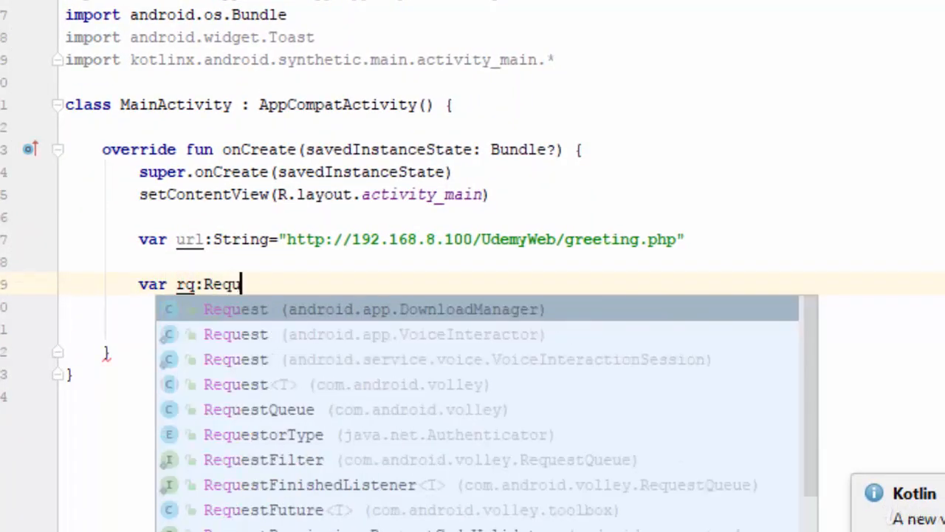
Step: Declare var rq:RequestQueue=Volley.newRequestQueue(this) with RequestQueue and Volley imports
{"action": "key", "text": "Down"}
{"action": "key", "text": "Down"}
{"action": "key", "text": "Down"}
{"action": "key", "text": "Down"}
{"action": "key", "text": "Return"}
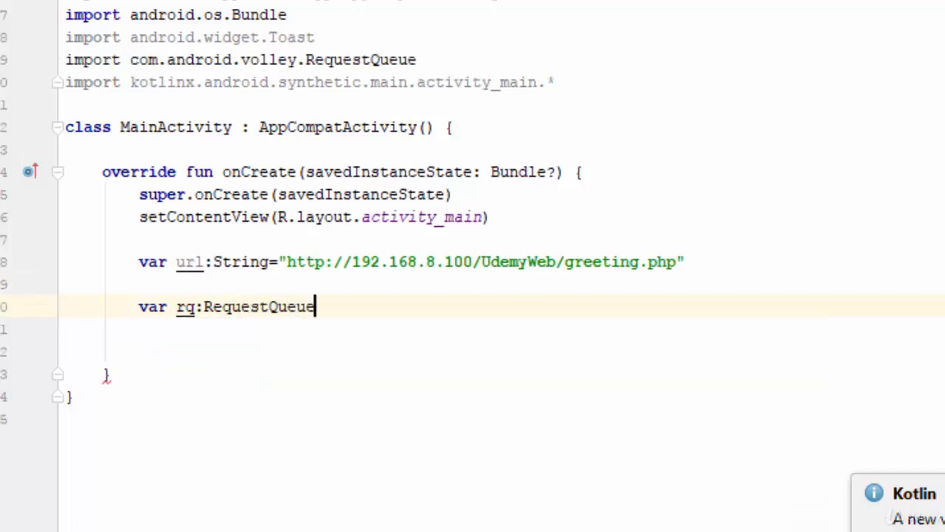
{"action": "type", "text": "=Vol"}
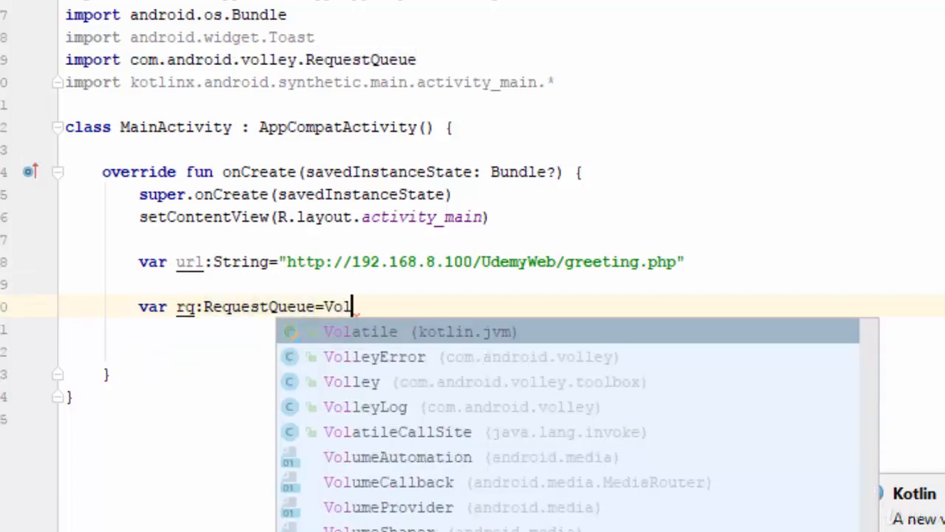
{"action": "type", "text": "l"}
{"action": "key", "text": "Down"}
{"action": "key", "text": "Return"}
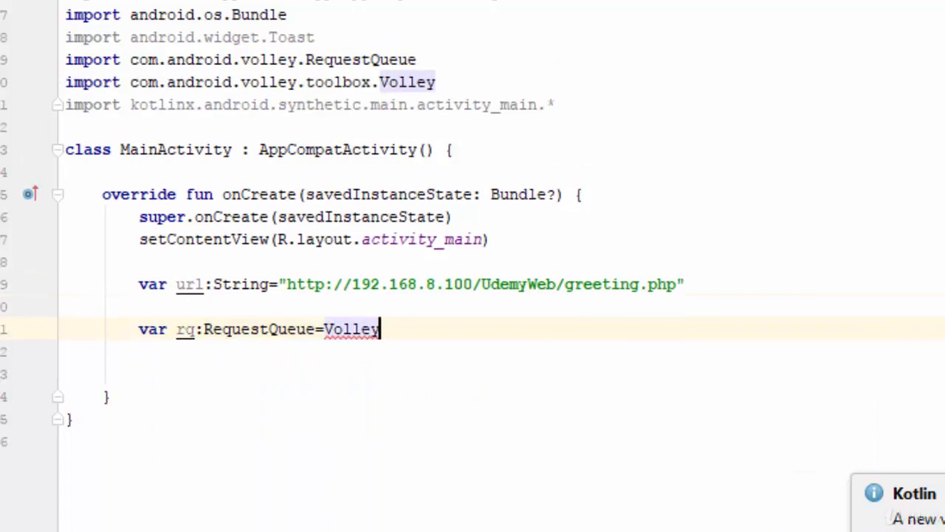
{"action": "type", "text": ".ne"}
{"action": "key", "text": "Return"}
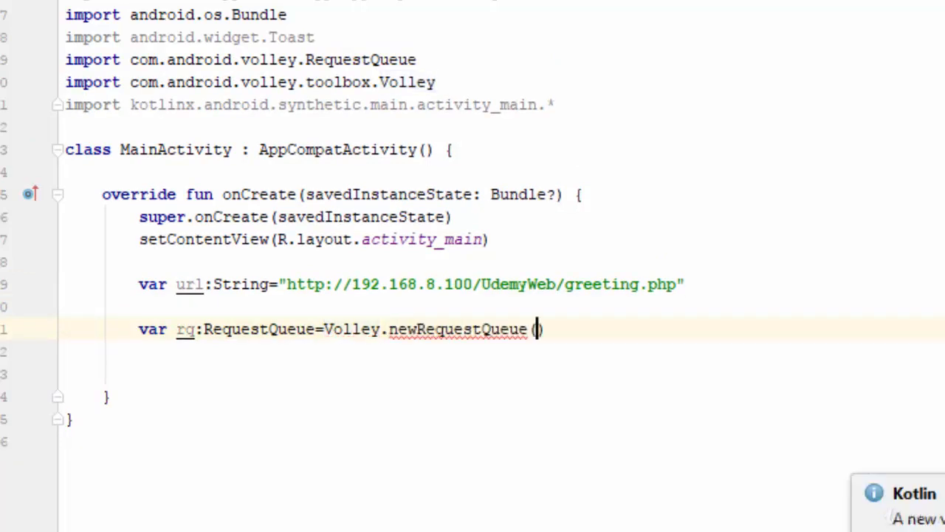
{"action": "type", "text": "this"}
{"action": "key", "text": "End"}
{"action": "key", "text": "Return"}
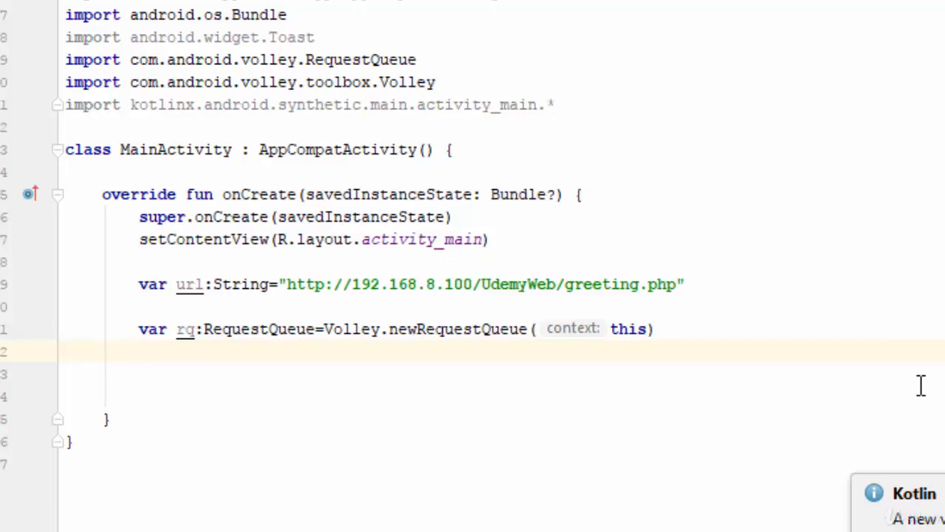
{"action": "type", "text": "String,"}
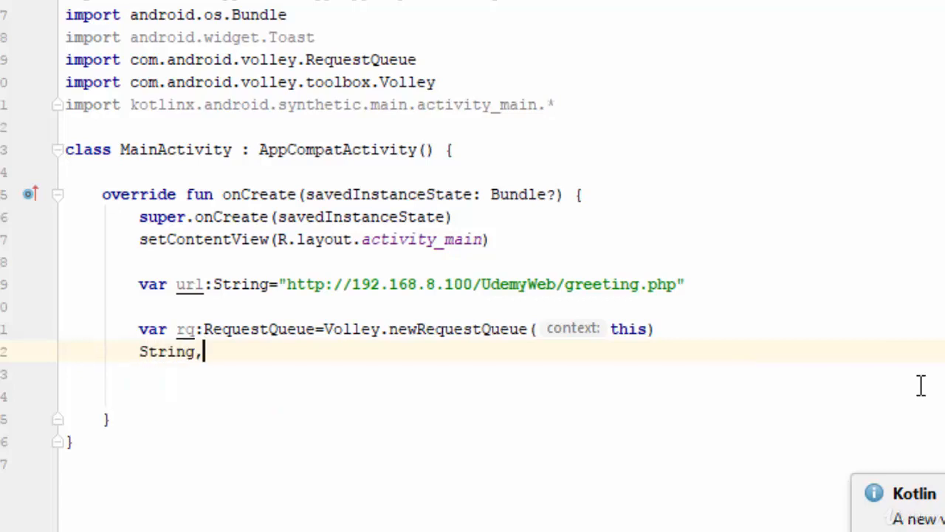
{"action": "type", "text": "JSON "}
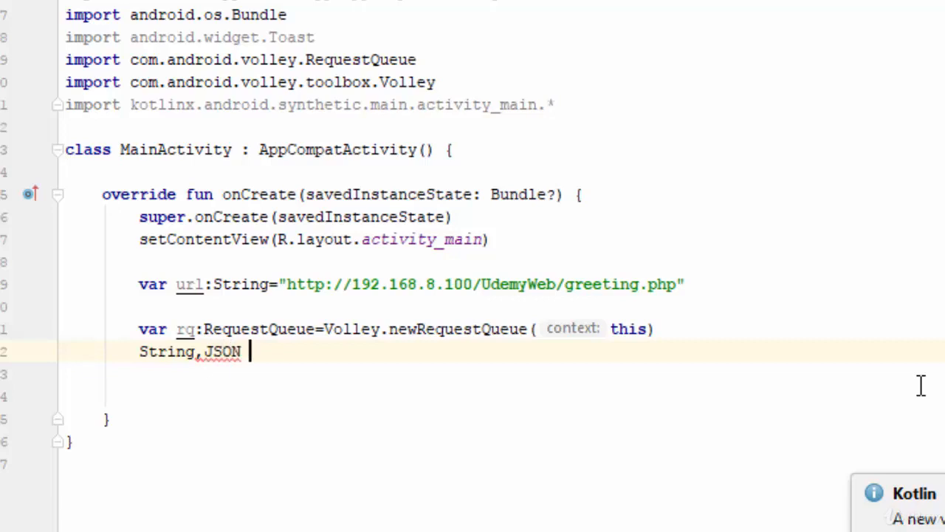
{"action": "type", "text": "Object"}
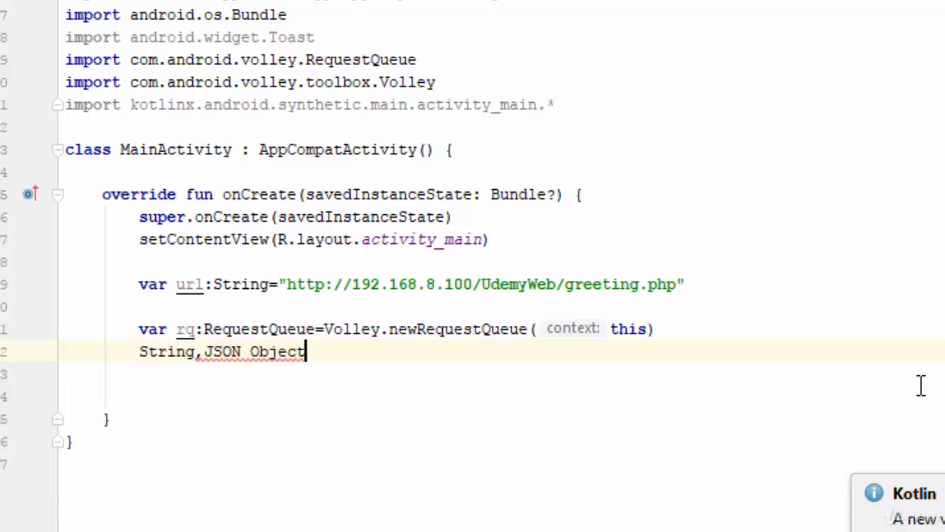
{"action": "type", "text": ", JSON Array"}
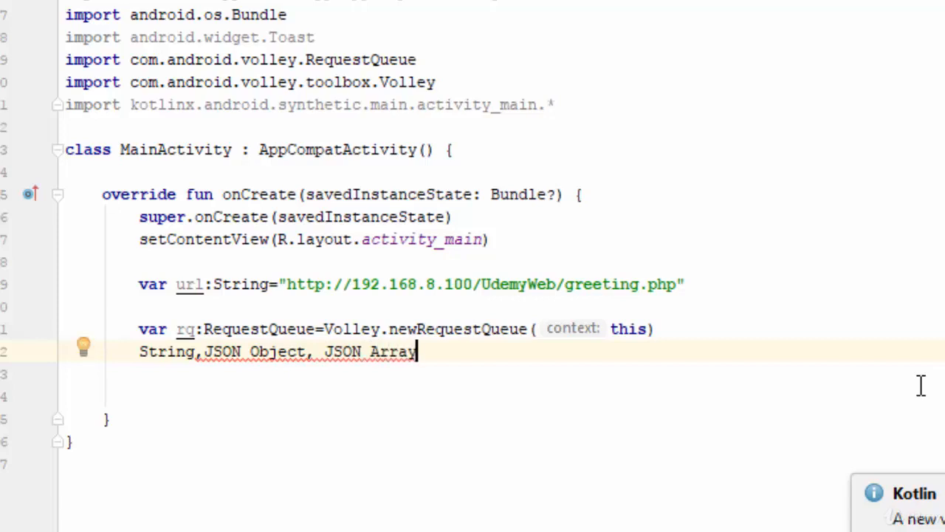
{"action": "double_click", "coordinate": [164, 352]}
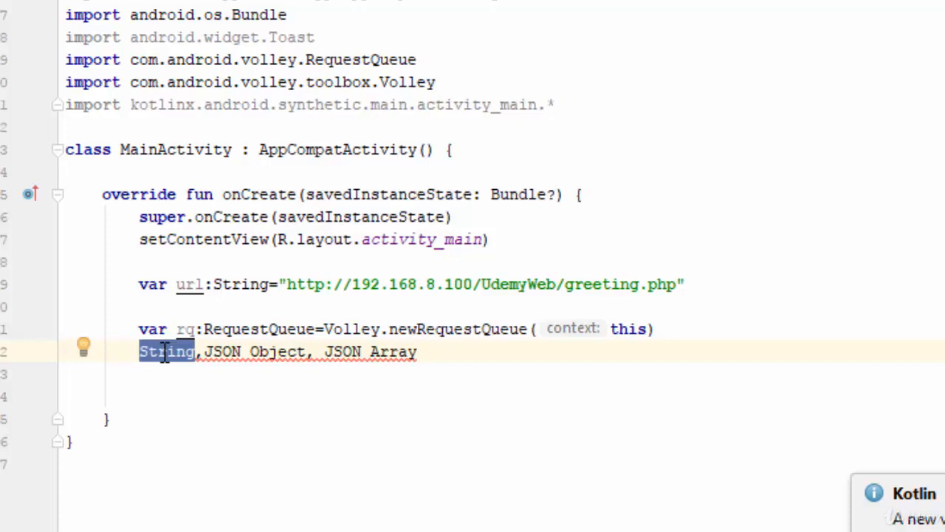
{"action": "key", "text": "shift+End"}
Step: Start var sr=StringRequest(Request.Method.GET with StringRequest and Request imported
{"action": "key", "text": "BackSpace"}
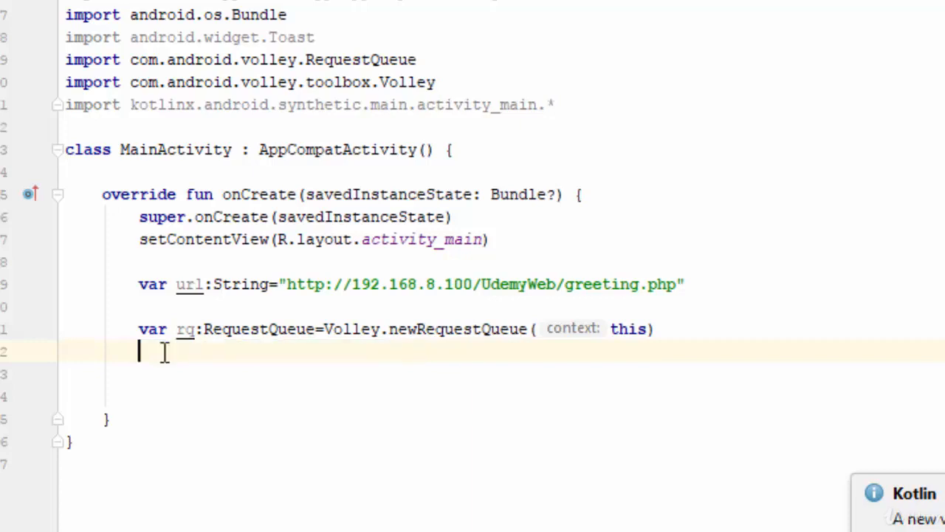
{"action": "type", "text": "var "}
{"action": "type", "text": "sr=Str"}
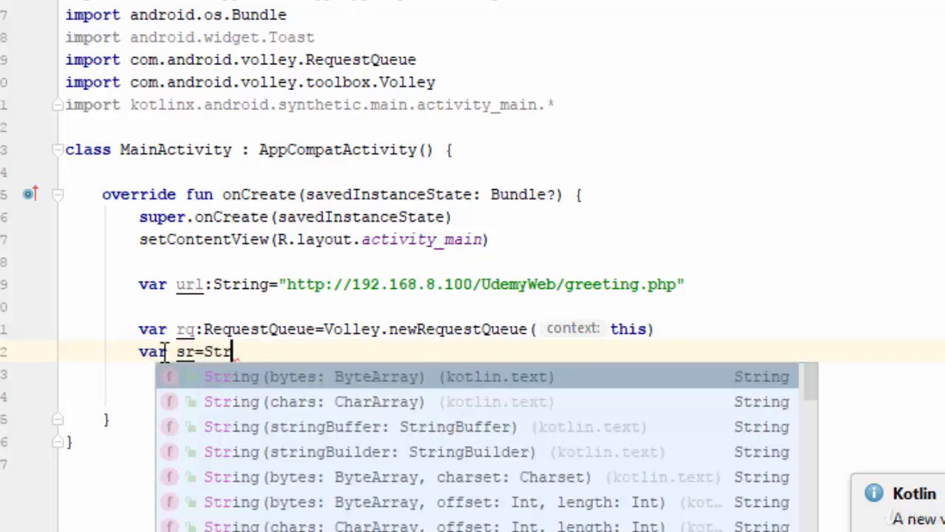
{"action": "type", "text": "ingRe"}
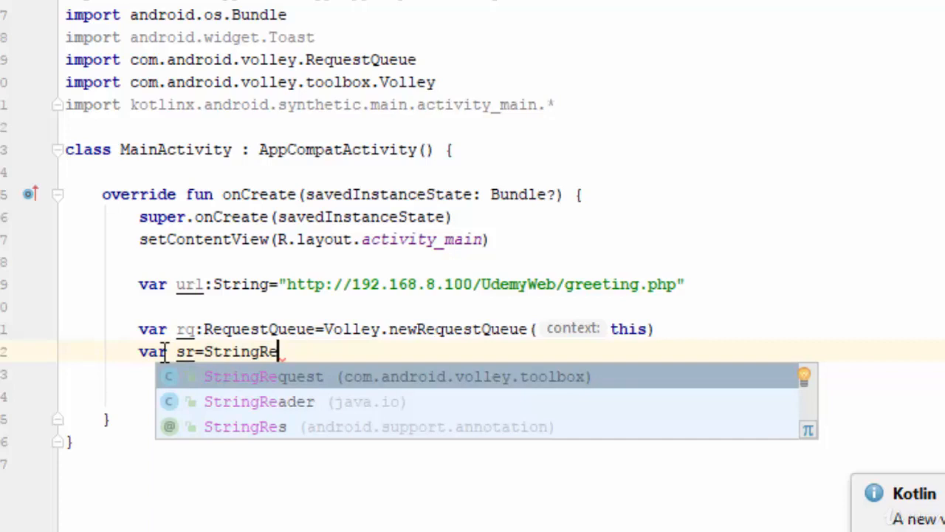
{"action": "key", "text": "Return"}
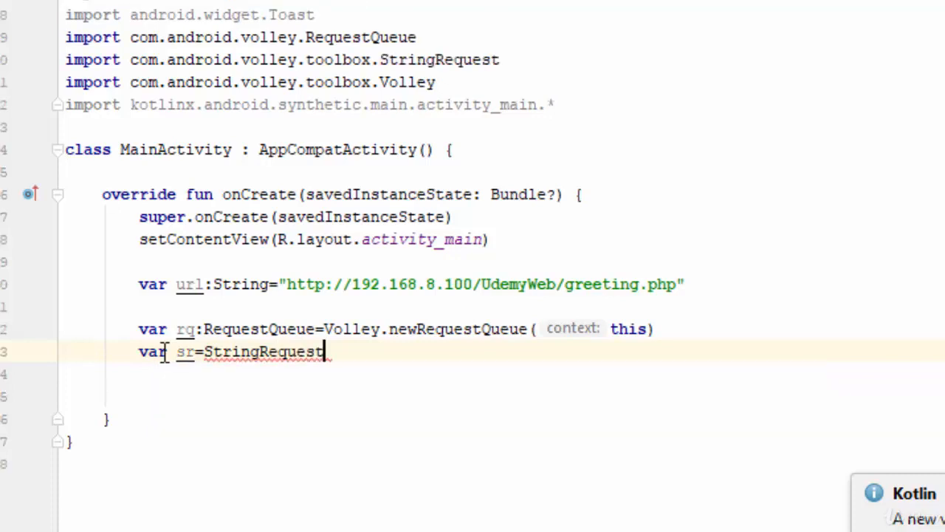
{"action": "type", "text": "("}
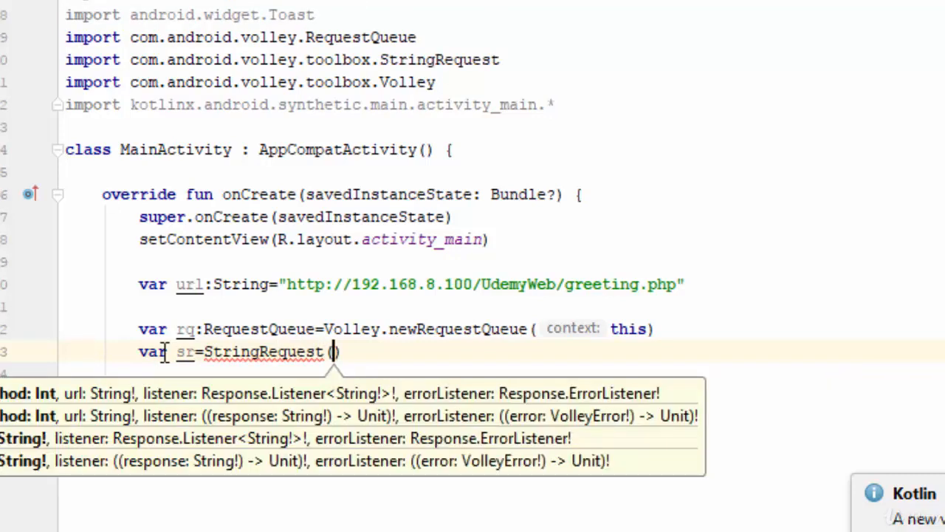
{"action": "type", "text": "Requ"}
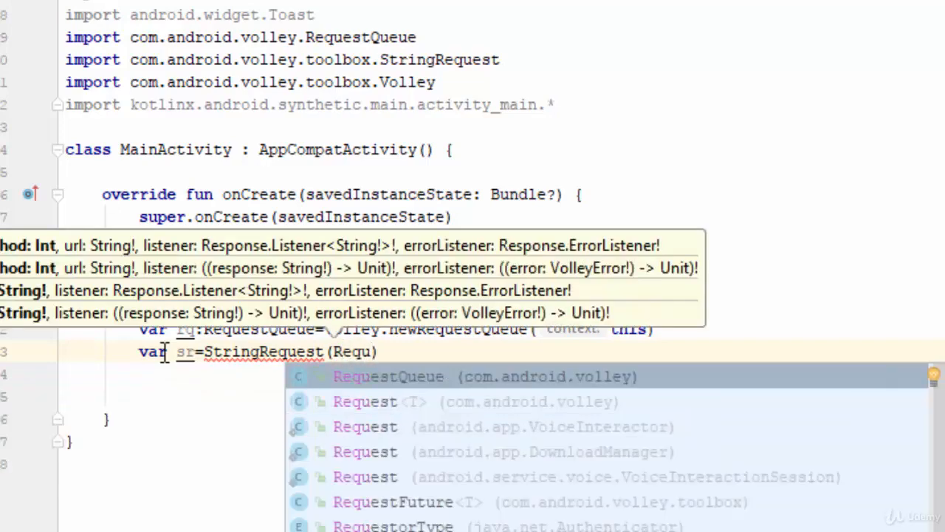
{"action": "key", "text": "Down"}
{"action": "key", "text": "Return"}
{"action": "type", "text": ".M"}
{"action": "key", "text": "Return"}
{"action": "type", "text": ".G"}
{"action": "key", "text": "Return"}
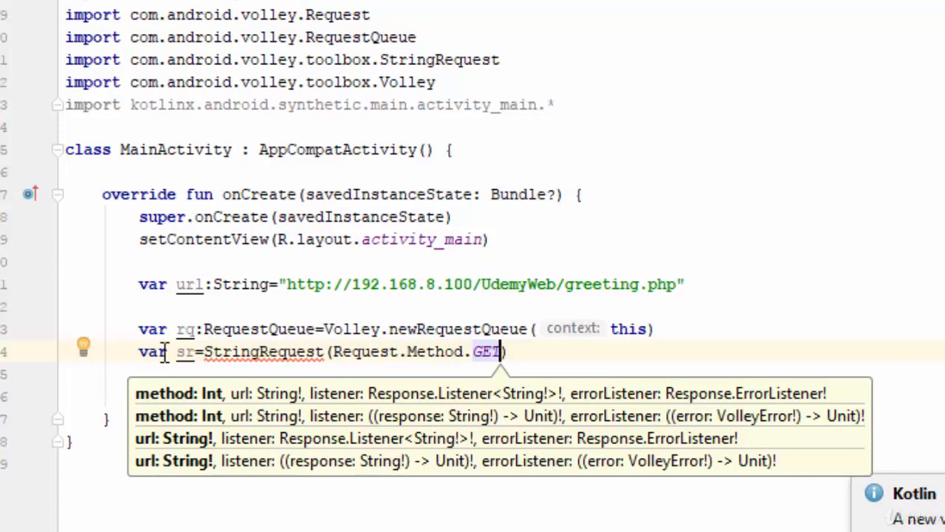
{"action": "type", "text": ","}
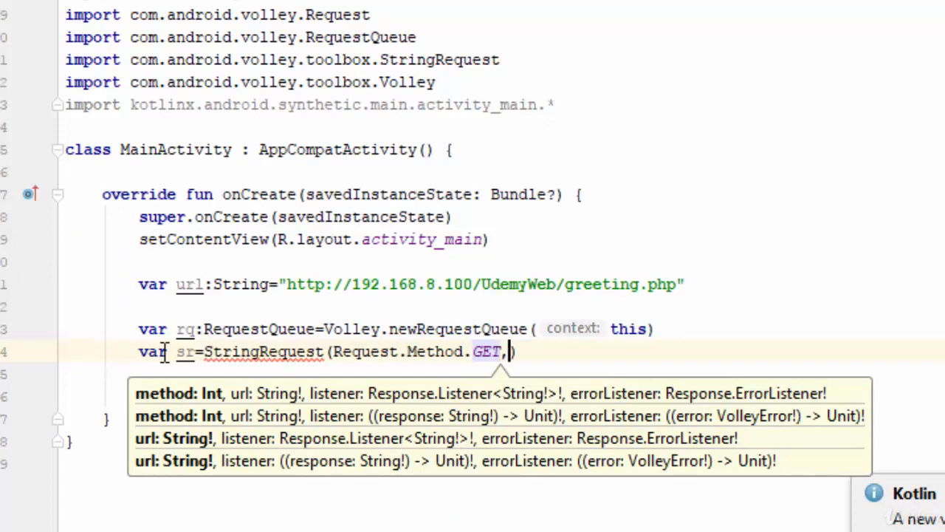
{"action": "type", "text": "ur"}
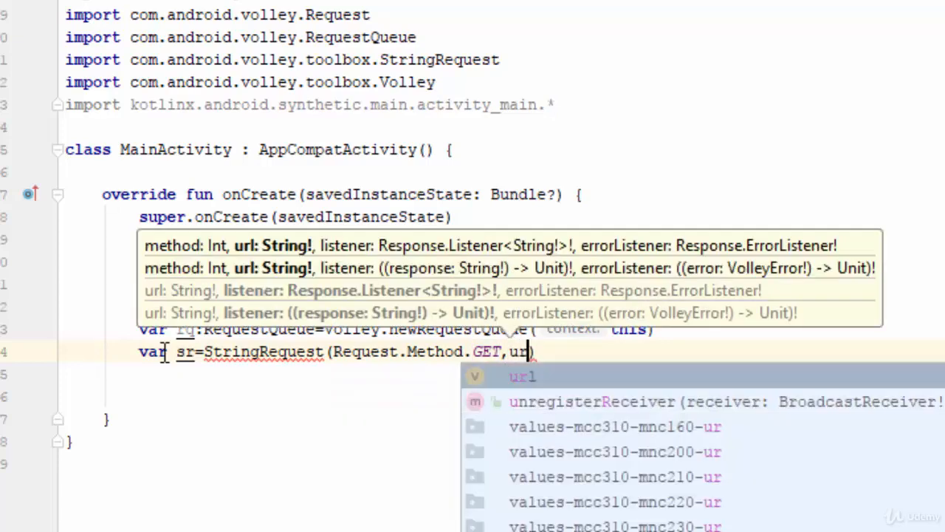
{"action": "type", "text": "l,"}
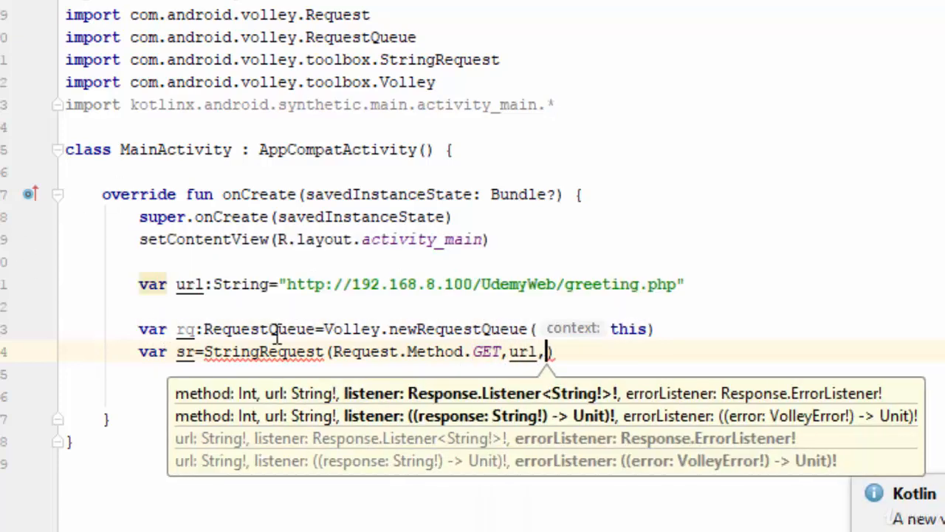
Step: Pass url and a Response.Listener { response -> } lambda to the StringRequest
{"action": "key", "text": "Escape"}
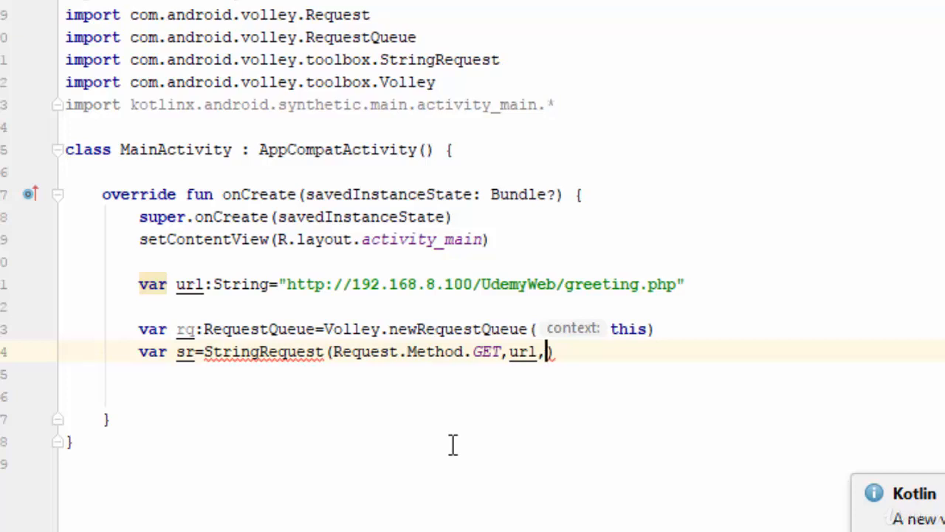
{"action": "type", "text": "Resp"}
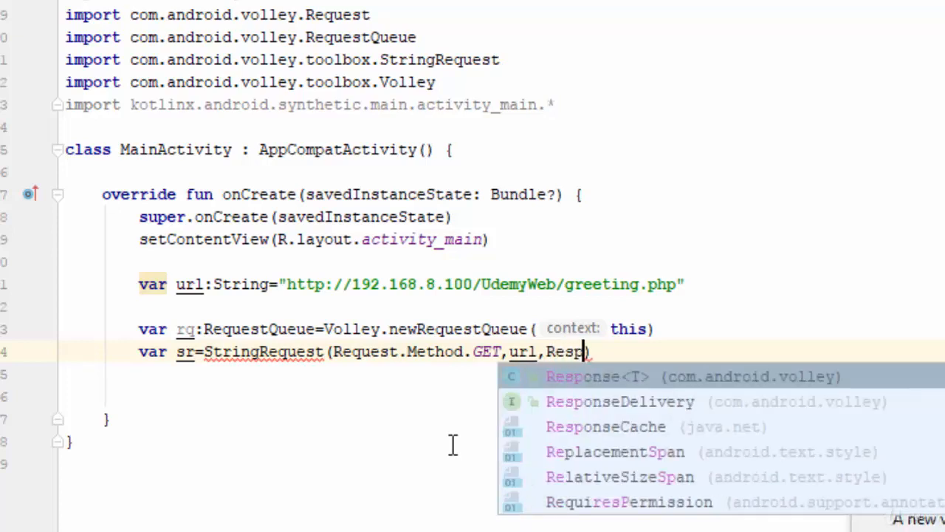
{"action": "type", "text": "o"}
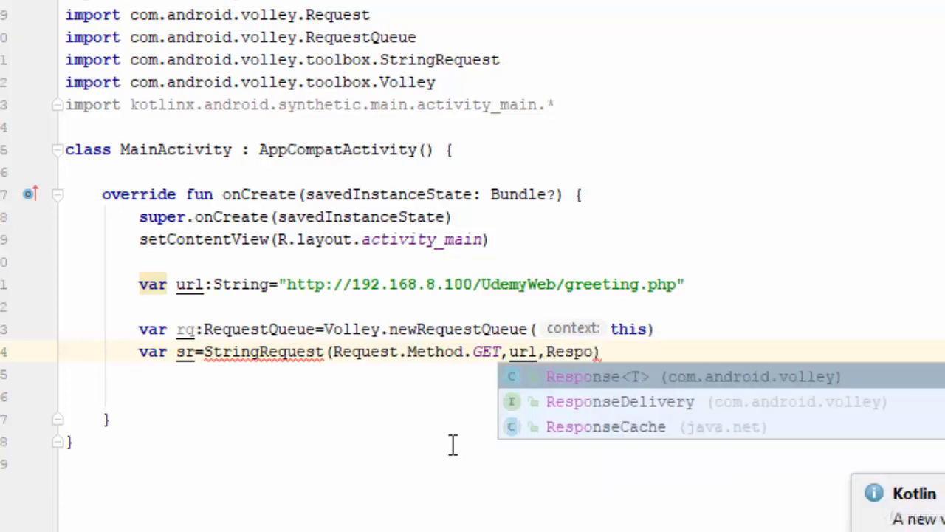
{"action": "key", "text": "Return"}
{"action": "type", "text": "."}
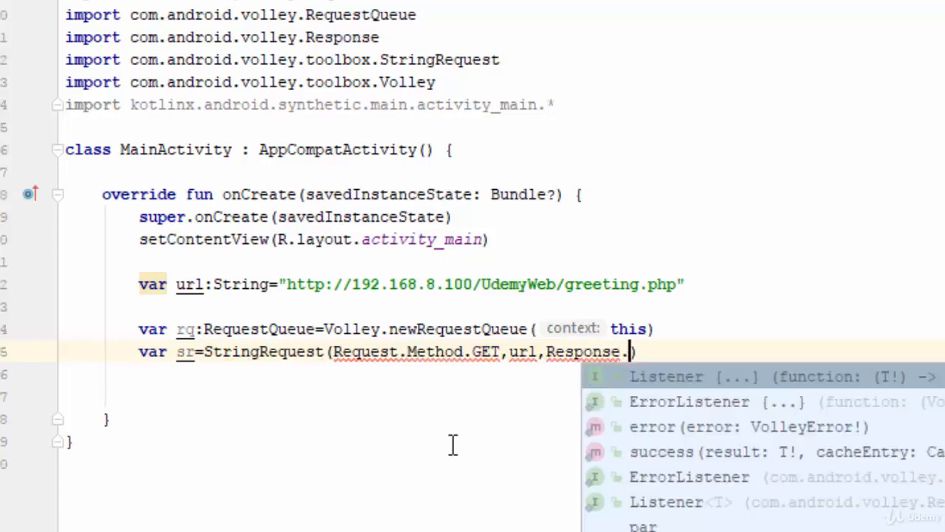
{"action": "type", "text": "L"}
{"action": "key", "text": "Return"}
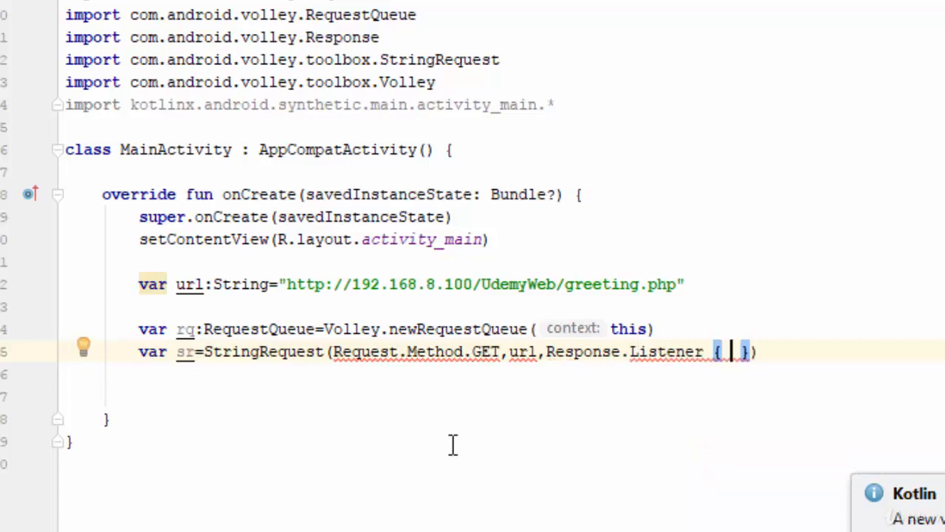
{"action": "type", "text": "re"}
{"action": "key", "text": "Return"}
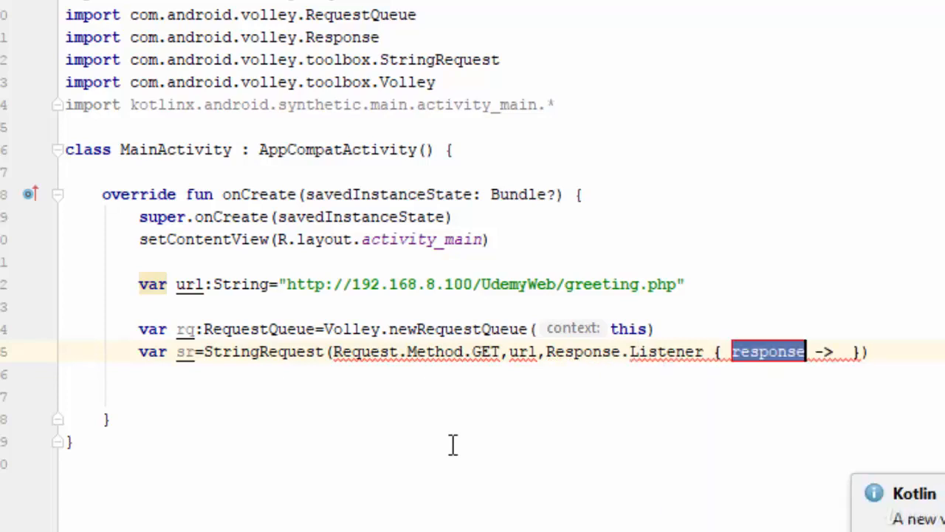
{"action": "key", "text": "Tab"}
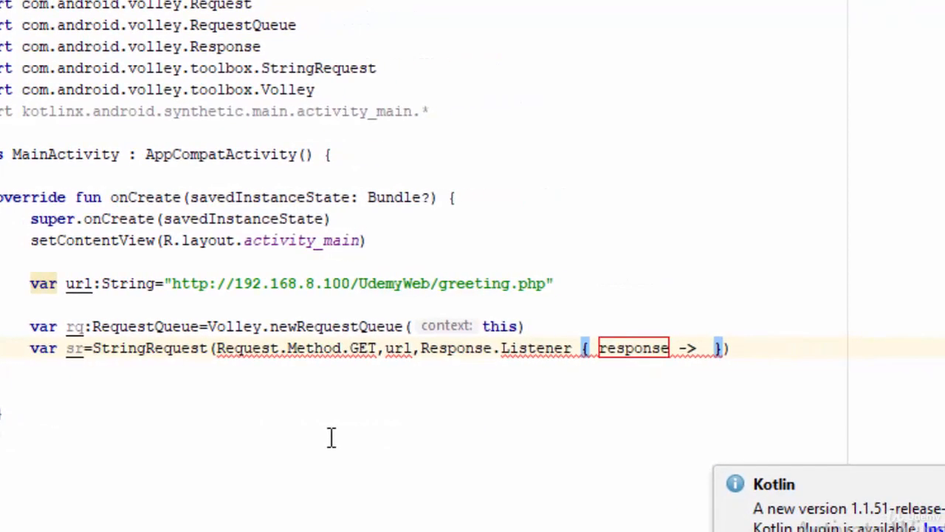
{"action": "key", "text": "Right"}
{"action": "type", "text": ","}
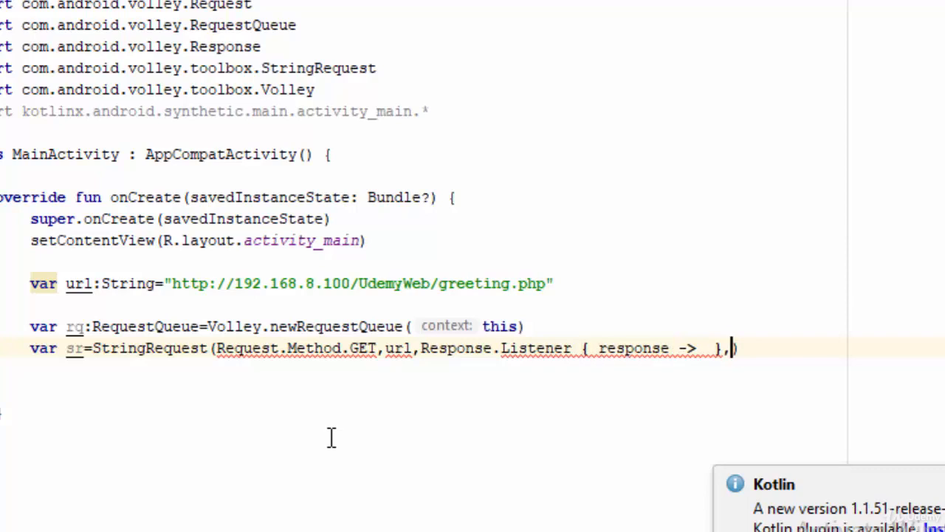
{"action": "type", "text": "Respo"}
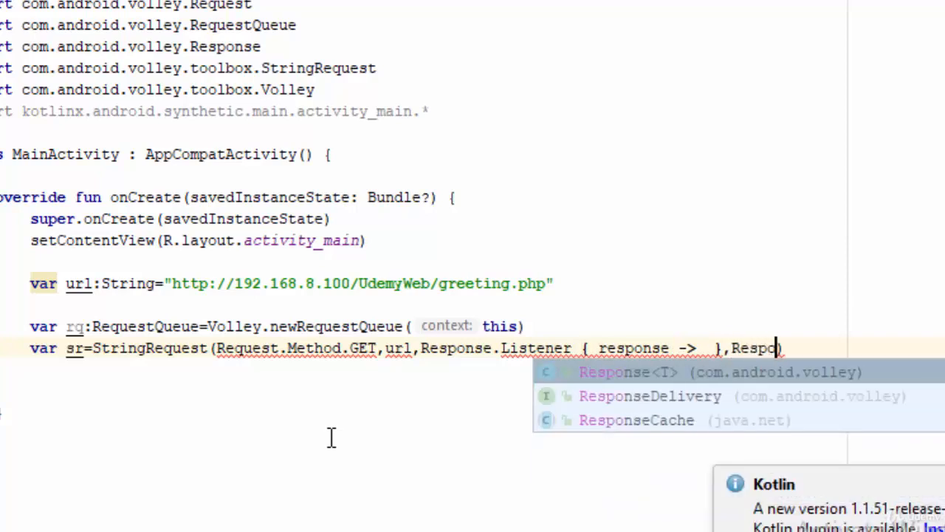
{"action": "key", "text": "Return"}
{"action": "type", "text": "."}
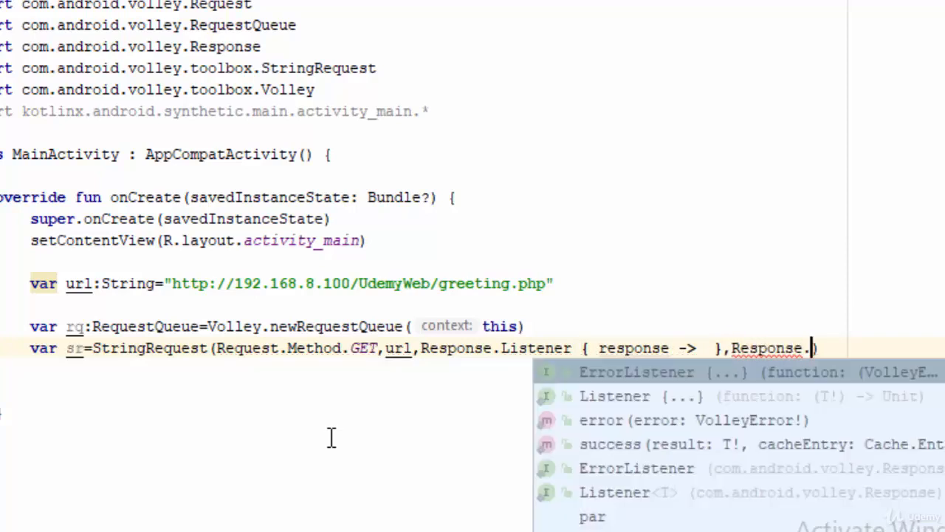
{"action": "type", "text": "E"}
{"action": "key", "text": "Return"}
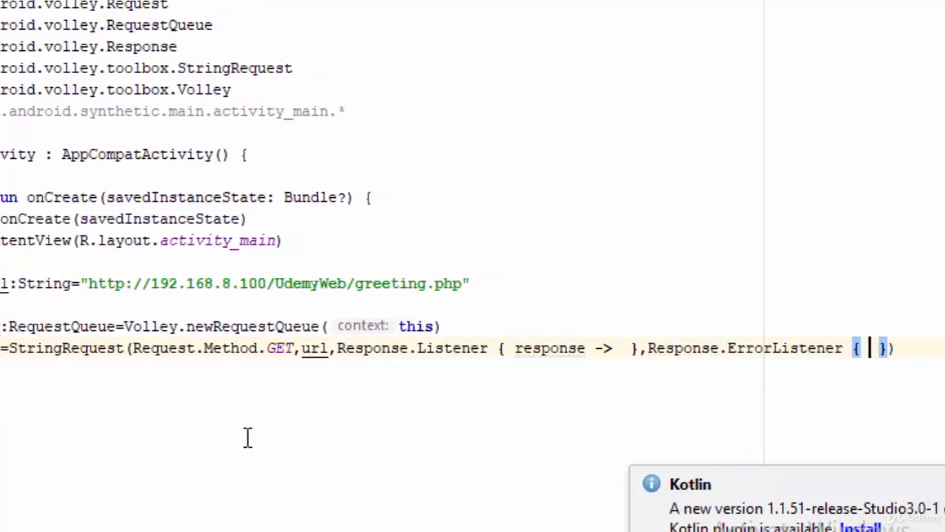
{"action": "type", "text": "er"}
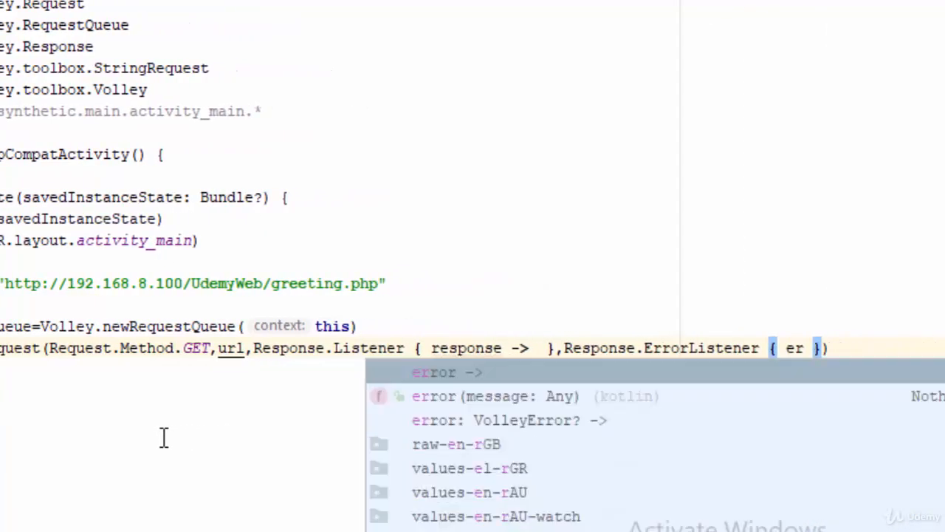
{"action": "key", "text": "Return"}
{"action": "key", "text": "ctrl+Left"}
{"action": "key", "text": "ctrl+Left"}
{"action": "key", "text": "ctrl+Left"}
{"action": "key", "text": "ctrl+Left"}
{"action": "key", "text": "ctrl+Left"}
{"action": "key", "text": "ctrl+Left"}
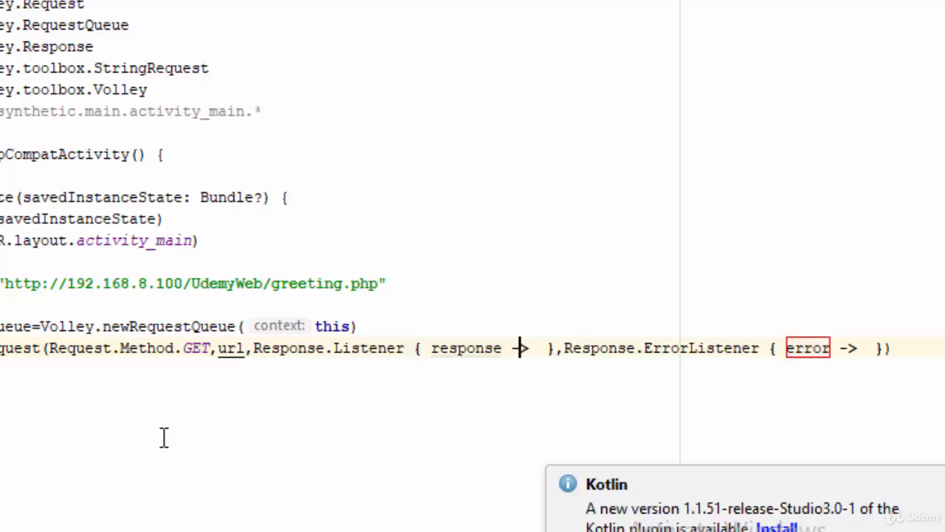
{"action": "key", "text": "ctrl+Left"}
{"action": "key", "text": "ctrl+Left"}
{"action": "key", "text": "ctrl+Left"}
{"action": "key", "text": "ctrl+Left"}
{"action": "key", "text": "ctrl+Left"}
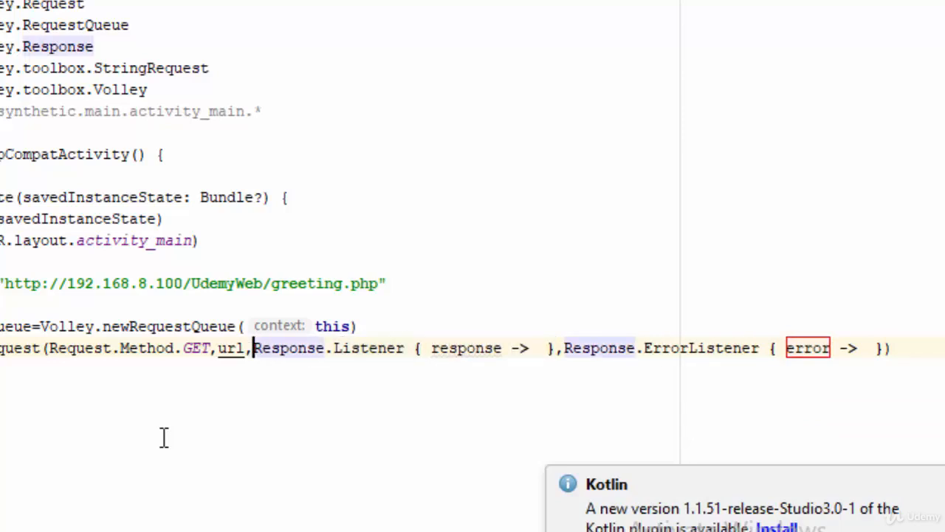
{"action": "key", "text": "ctrl+shift+Right"}
{"action": "key", "text": "ctrl+shift+Right"}
{"action": "key", "text": "ctrl+shift+Right"}
{"action": "key", "text": "ctrl+shift+Right"}
{"action": "key", "text": "ctrl+shift+Right"}
{"action": "key", "text": "ctrl+shift+Right"}
{"action": "key", "text": "ctrl+shift+Right"}
{"action": "key", "text": "Right"}
{"action": "key", "text": "Right"}
{"action": "key", "text": "Right"}
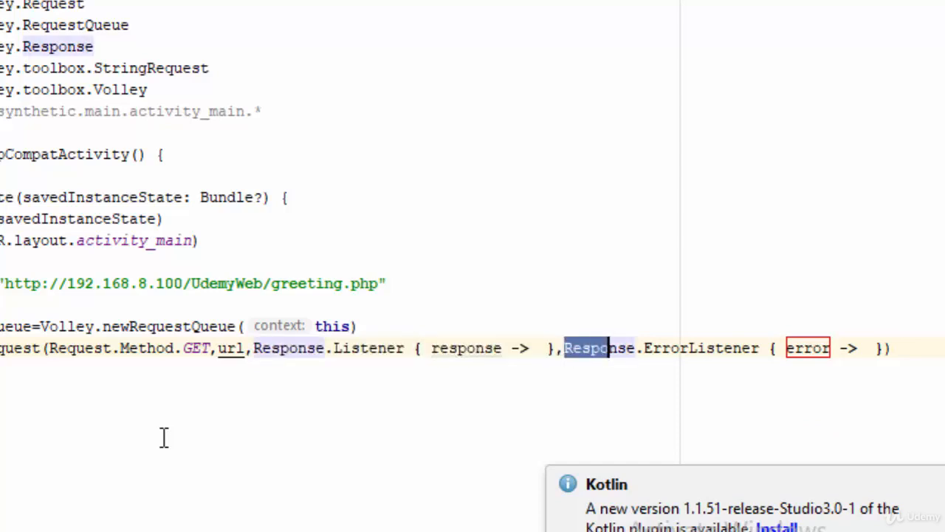
{"action": "key", "text": "shift+Right"}
{"action": "key", "text": "shift+Right"}
{"action": "key", "text": "shift+Right"}
{"action": "key", "text": "shift+Right"}
{"action": "key", "text": "shift+Right"}
{"action": "key", "text": "shift+Right"}
{"action": "key", "text": "shift+Right"}
{"action": "key", "text": "shift+Right"}
{"action": "key", "text": "shift+Right"}
{"action": "key", "text": "shift+Right"}
{"action": "key", "text": "shift+Right"}
{"action": "key", "text": "shift+Right"}
{"action": "key", "text": "Left"}
{"action": "key", "text": "Left"}
{"action": "key", "text": "Left"}
{"action": "key", "text": "Left"}
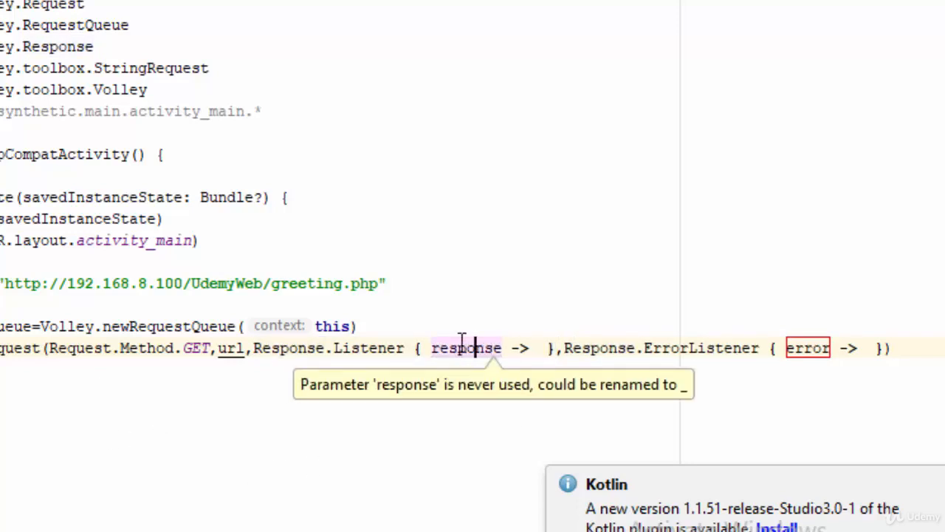
{"action": "double_click", "coordinate": [473, 348]}
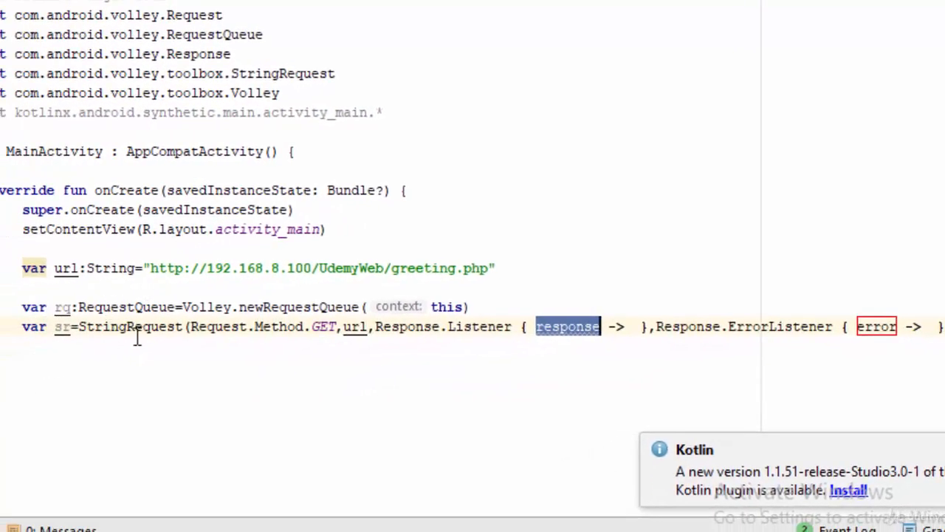
Step: Inside the response listener, write textView4.text=response
{"action": "left_click", "coordinate": [637, 326]}
{"action": "key", "text": "Return"}
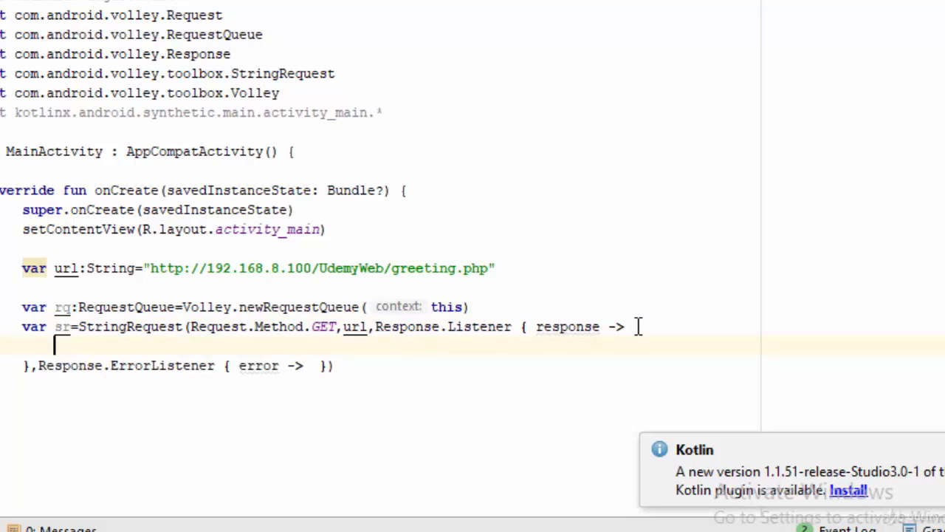
{"action": "type", "text": "text"}
{"action": "key", "text": "Return"}
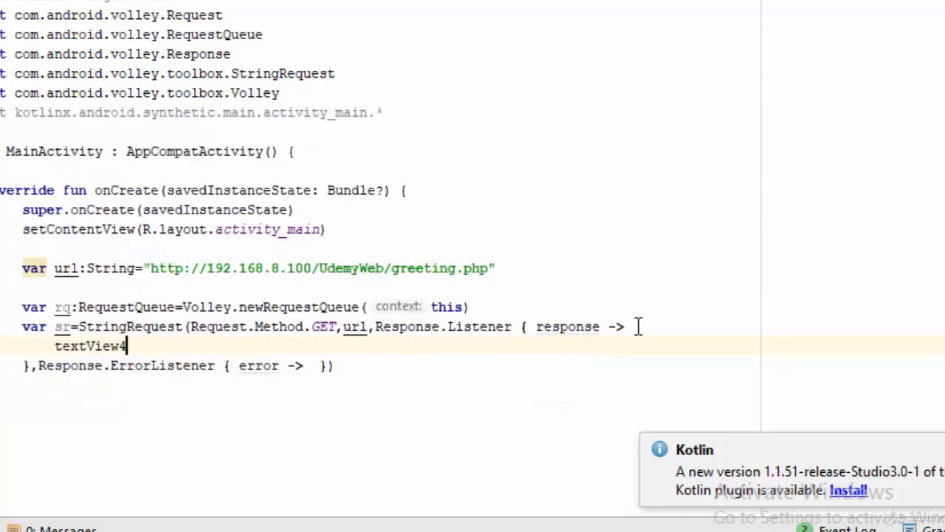
{"action": "type", "text": ".te"}
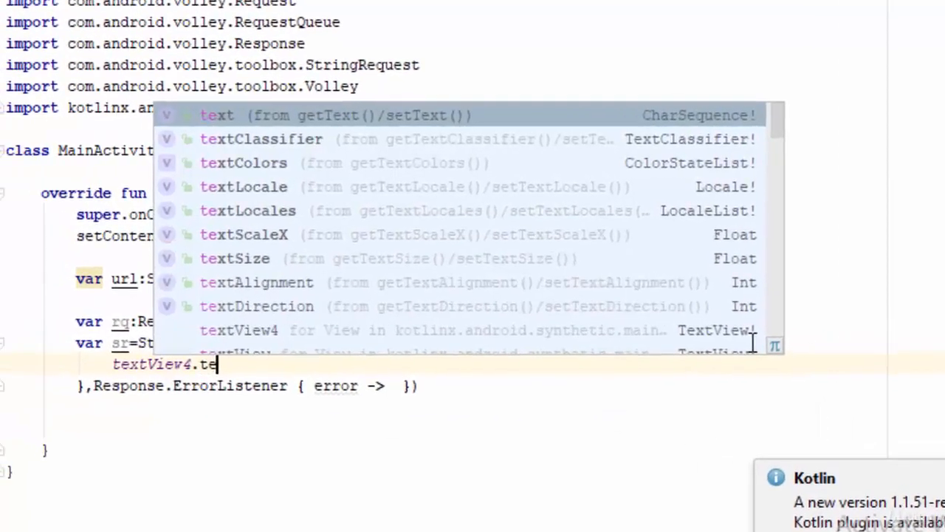
{"action": "key", "text": "Return"}
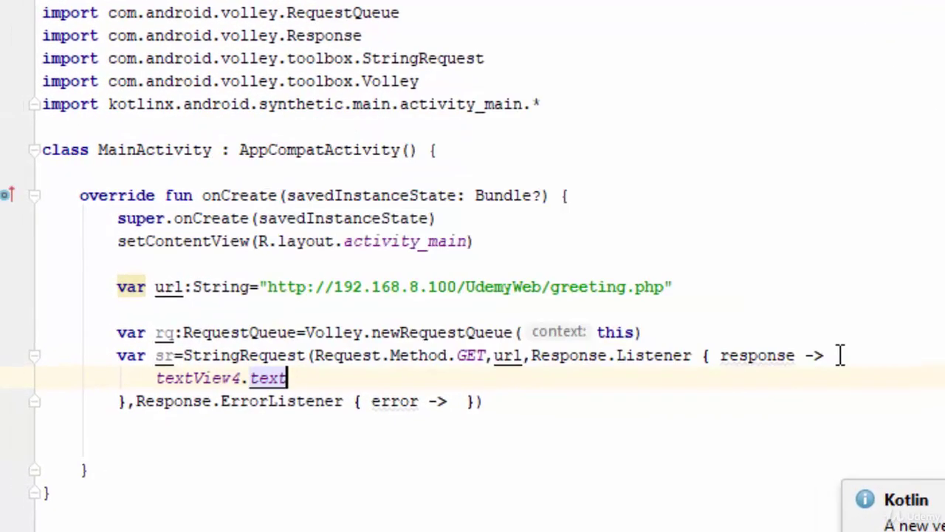
{"action": "type", "text": "=re"}
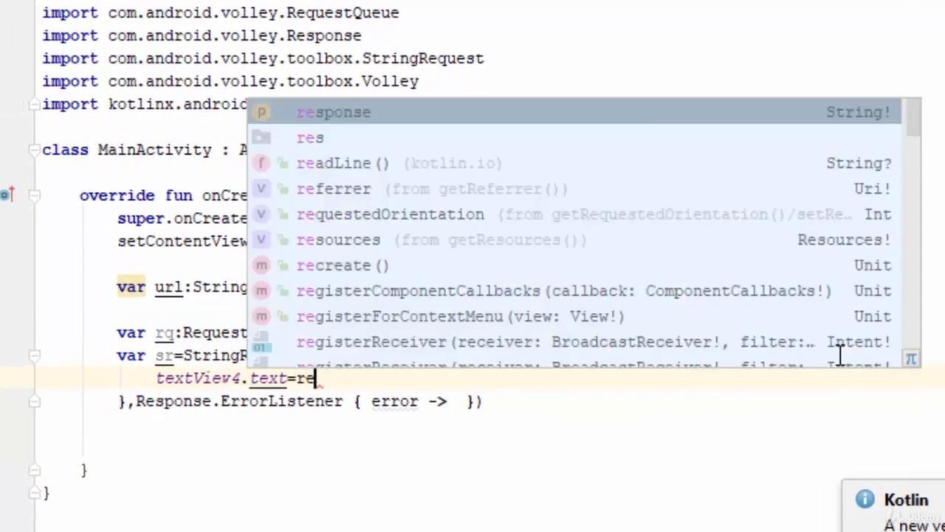
{"action": "key", "text": "Return"}
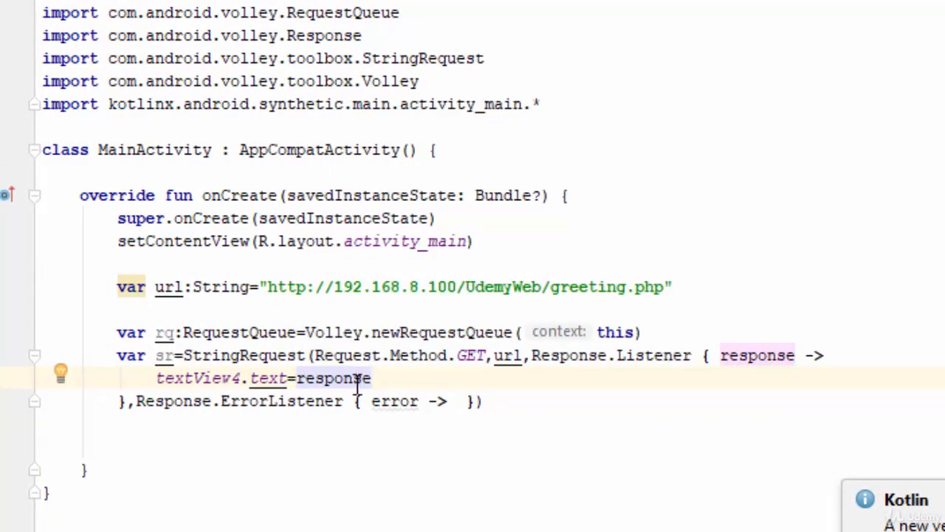
{"action": "double_click", "coordinate": [343, 378]}
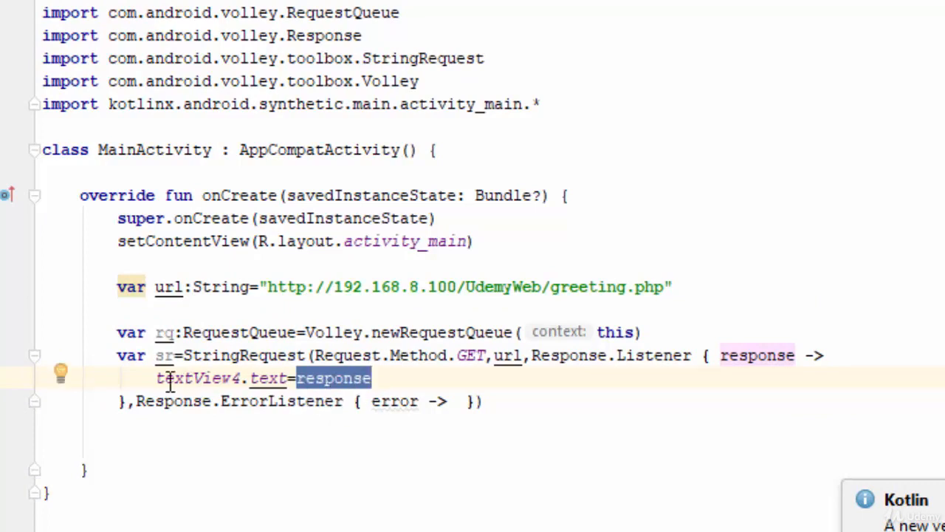
Step: Inside the error listener, write textView4.text=error.message
{"action": "left_click", "coordinate": [473, 401]}
{"action": "key", "text": "Return"}
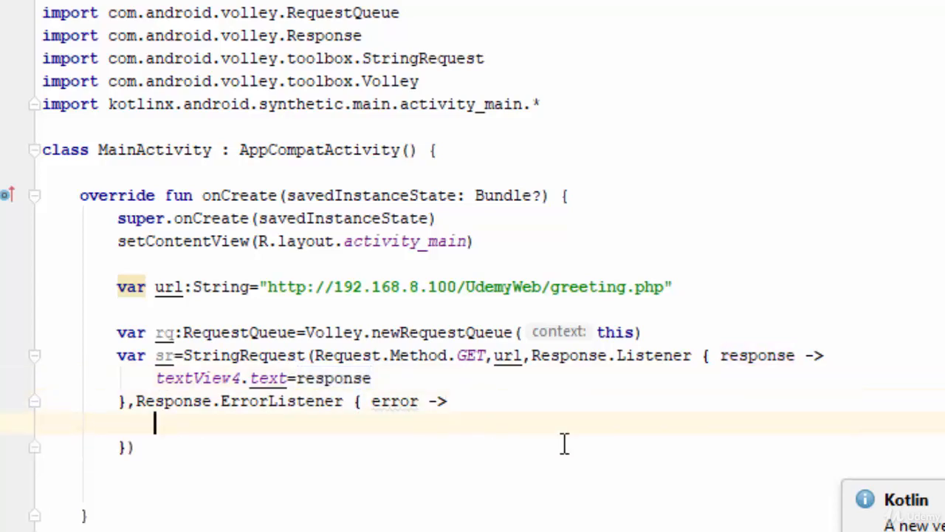
{"action": "type", "text": "To"}
{"action": "key", "text": "BackSpace"}
{"action": "key", "text": "BackSpace"}
{"action": "type", "text": "tex"}
{"action": "key", "text": "Return"}
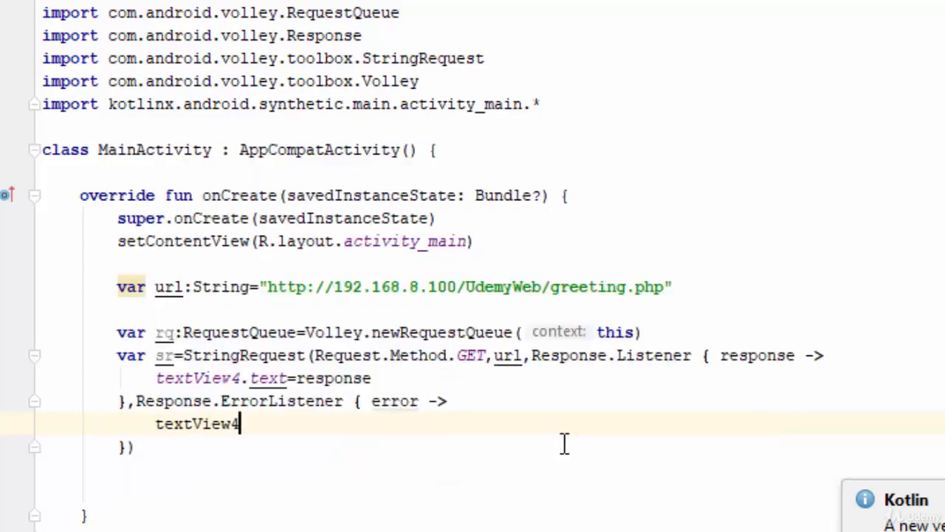
{"action": "type", "text": ".te"}
{"action": "key", "text": "Return"}
{"action": "type", "text": "=er"}
{"action": "key", "text": "Return"}
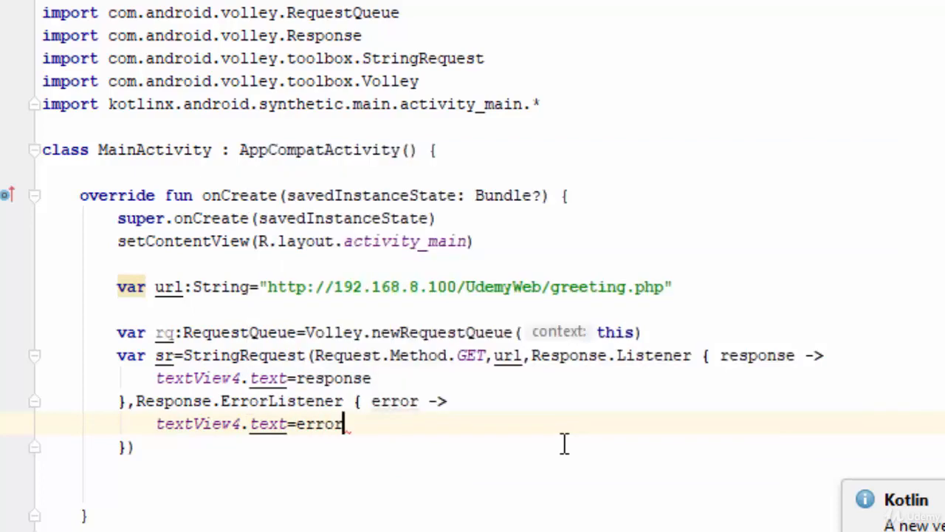
{"action": "type", "text": ".me"}
{"action": "key", "text": "Return"}
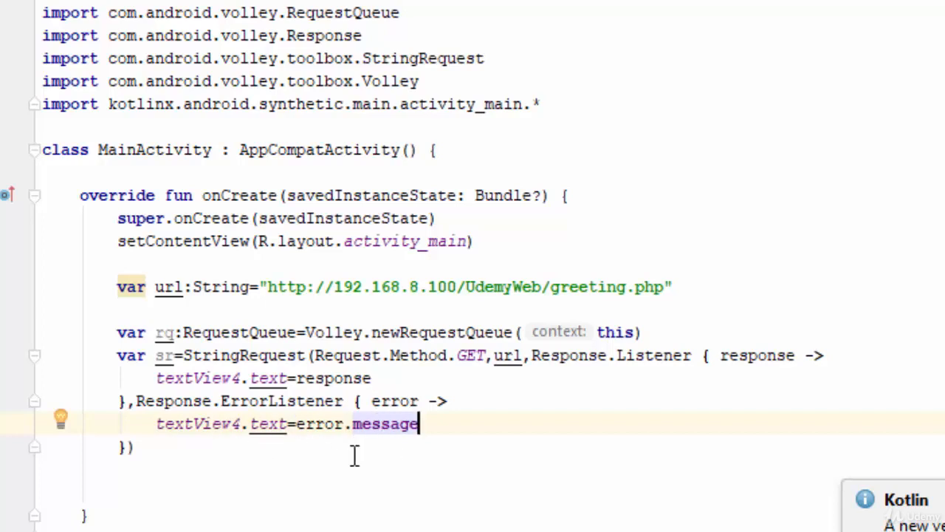
Step: After the request definition, add rq.add(sr) to queue the StringRequest
{"action": "double_click", "coordinate": [164, 328]}
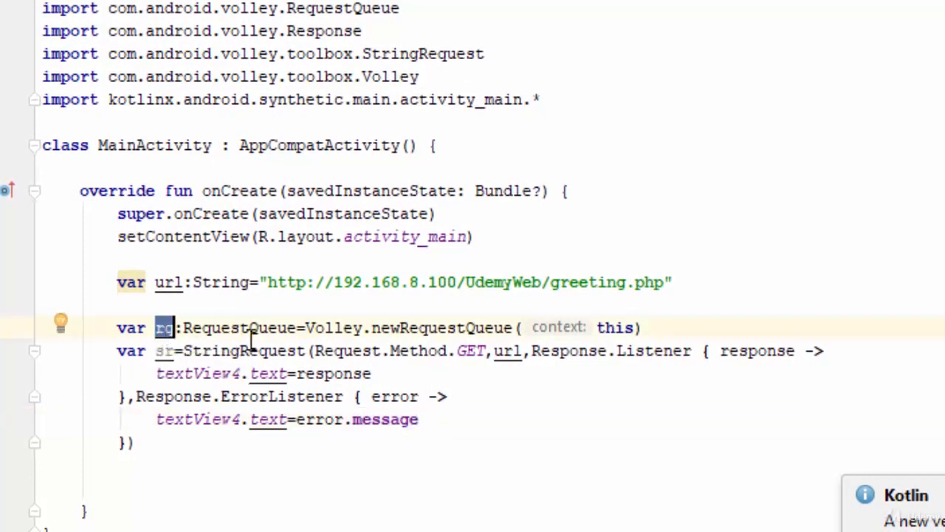
{"action": "double_click", "coordinate": [163, 351]}
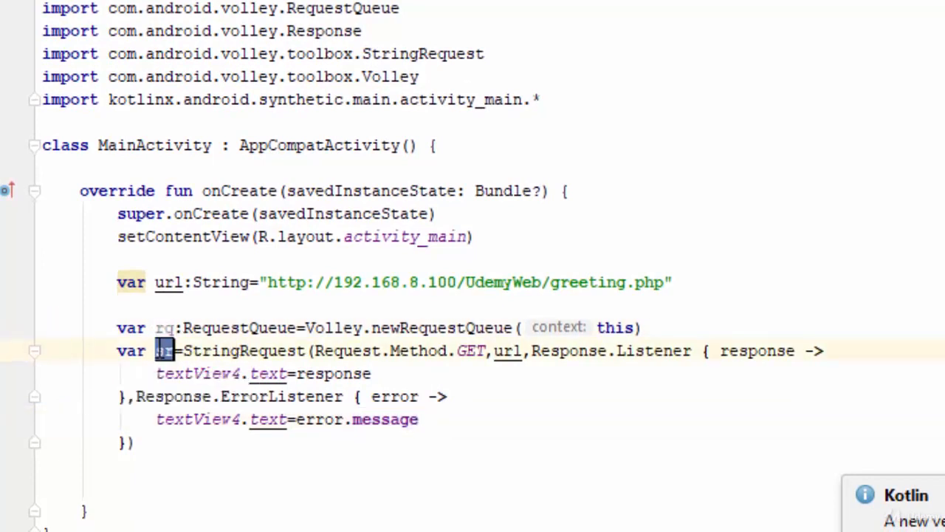
{"action": "left_click", "coordinate": [133, 482]}
{"action": "key", "text": "Tab"}
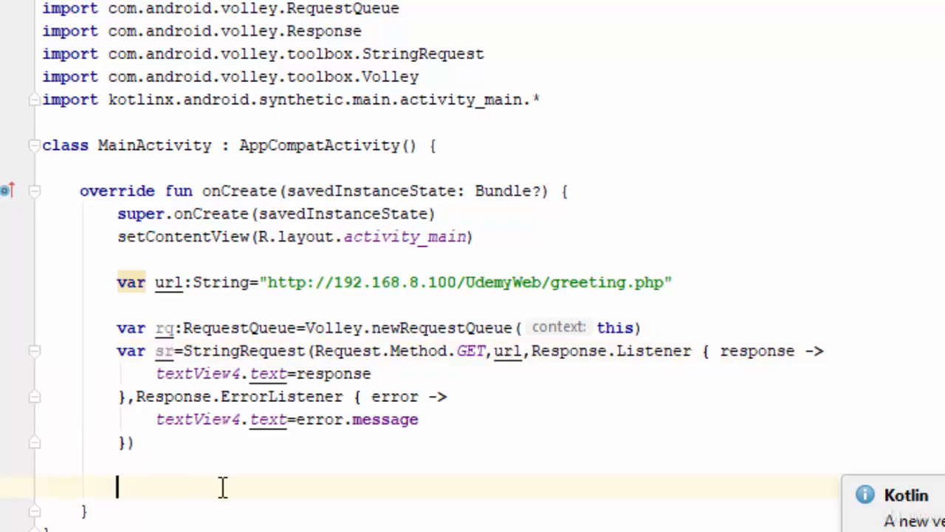
{"action": "type", "text": "rq.add(sr"}
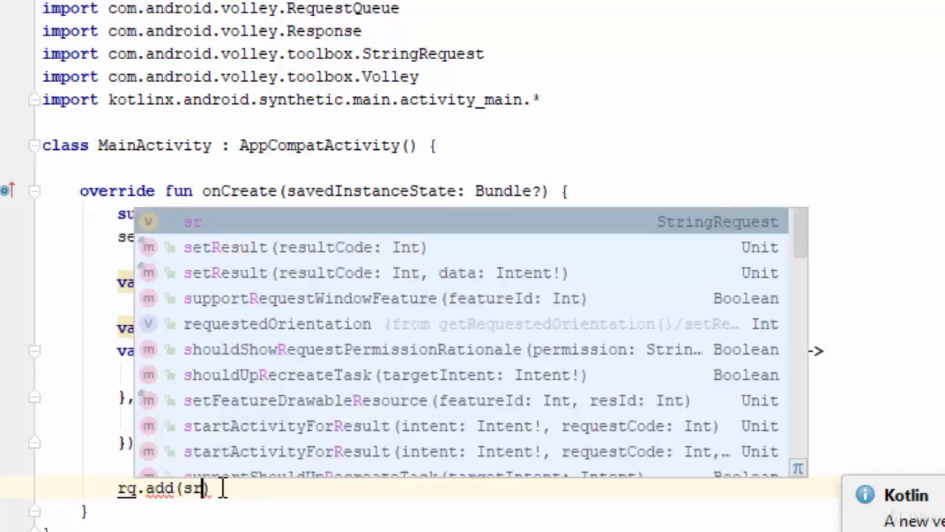
{"action": "key", "text": "Escape"}
{"action": "key", "text": "End"}
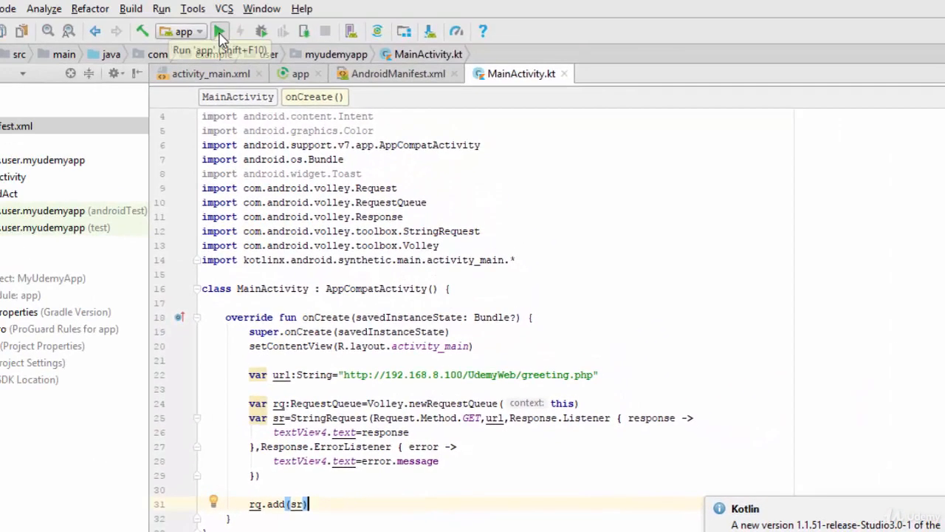
Step: Run the app on the Nexus 5X API 22 emulator
{"action": "left_click", "coordinate": [220, 31]}
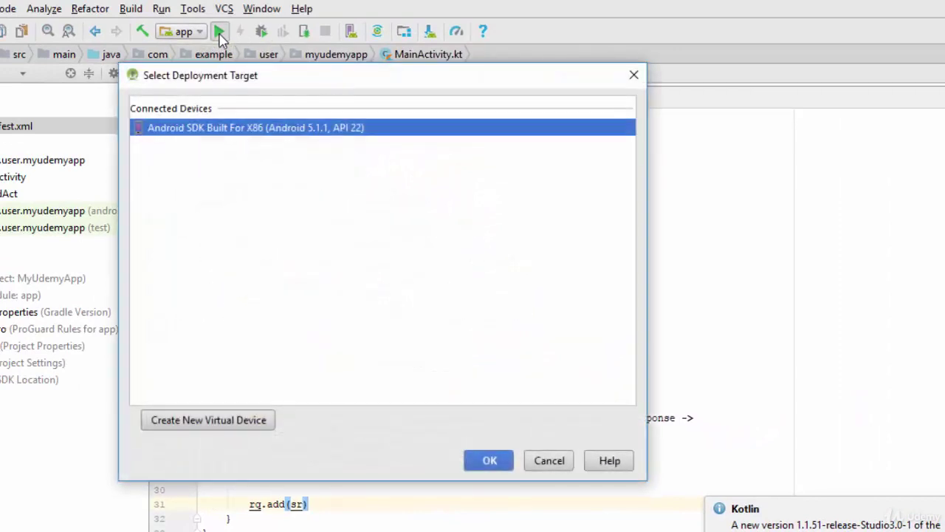
{"action": "left_click", "coordinate": [489, 460]}
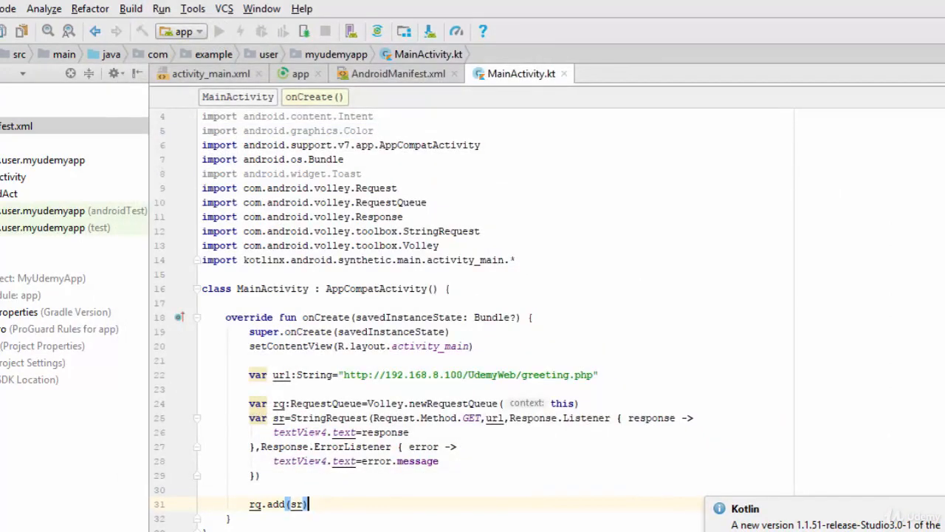